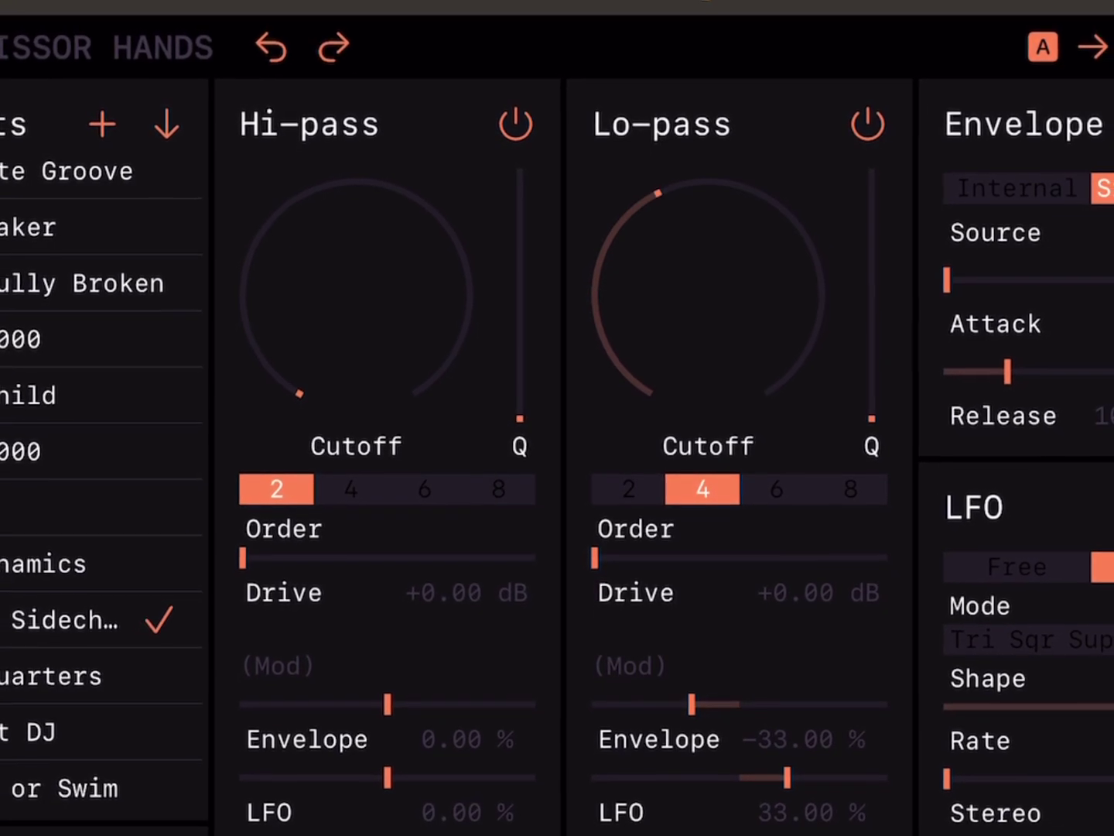
Step: Back out of the low-pass cutoff entry unchanged and close the Scissor Hands window
{"action": "double_click", "coordinate": [705, 287]}
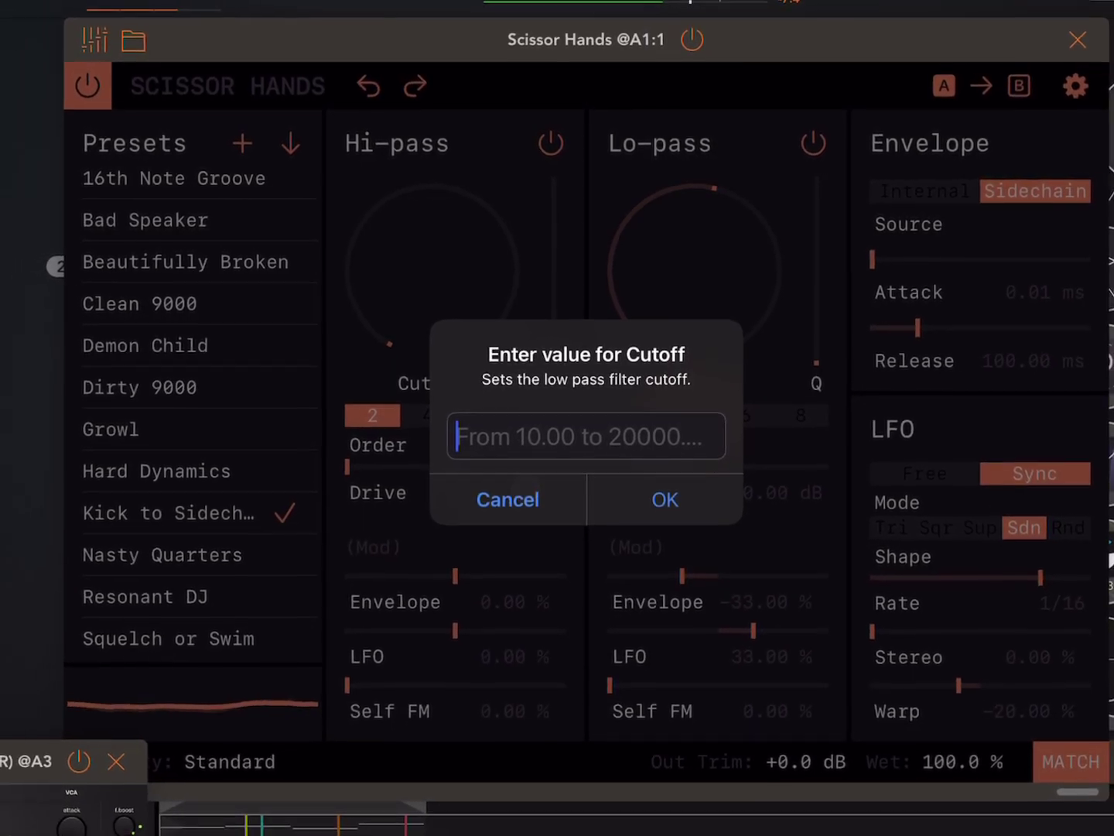
{"action": "left_click", "coordinate": [511, 496]}
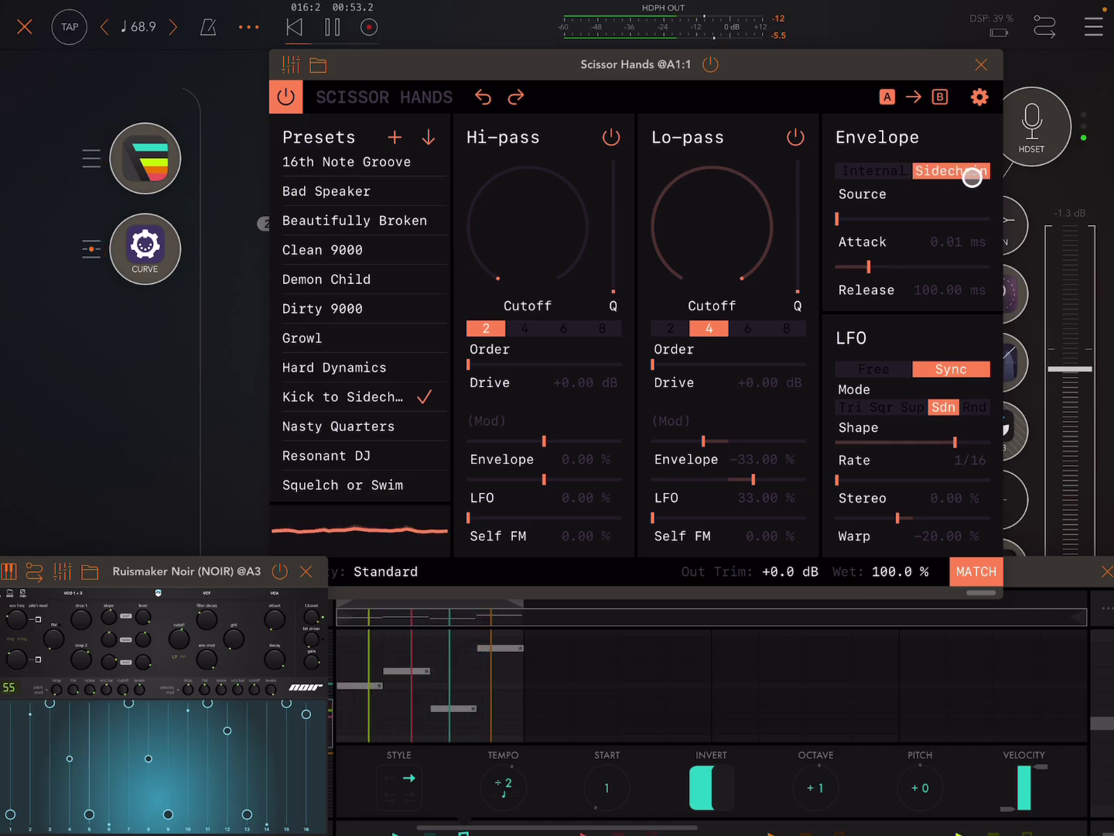
{"action": "left_click", "coordinate": [981, 64]}
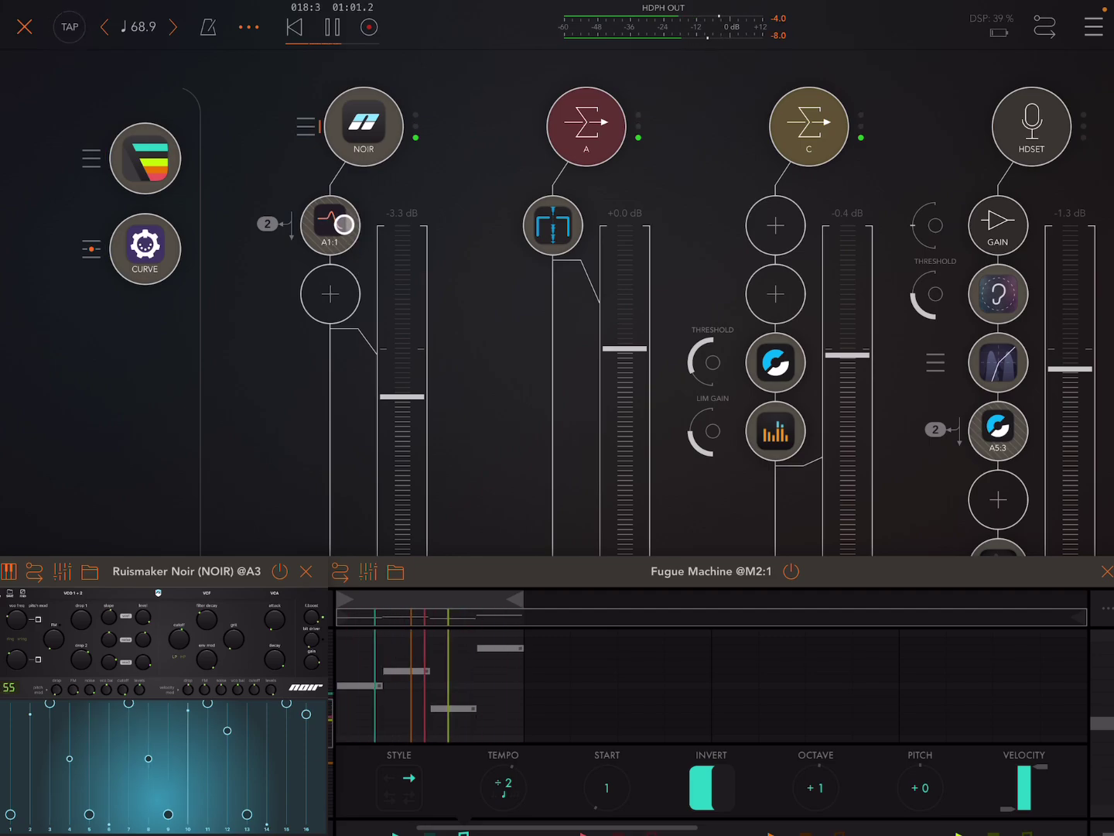
Step: Check the multi-bus instances list, then reopen Scissor Hands from the NOIR channel insert
{"action": "left_click", "coordinate": [331, 295]}
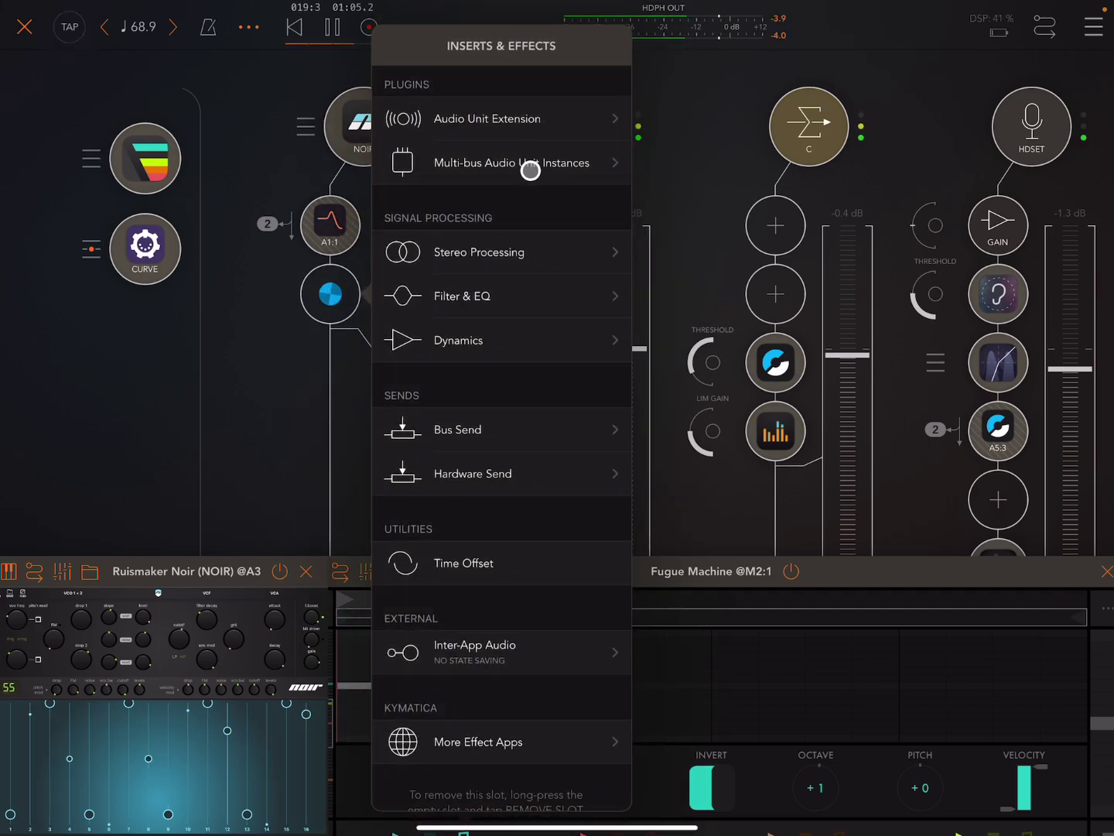
{"action": "left_click", "coordinate": [531, 164]}
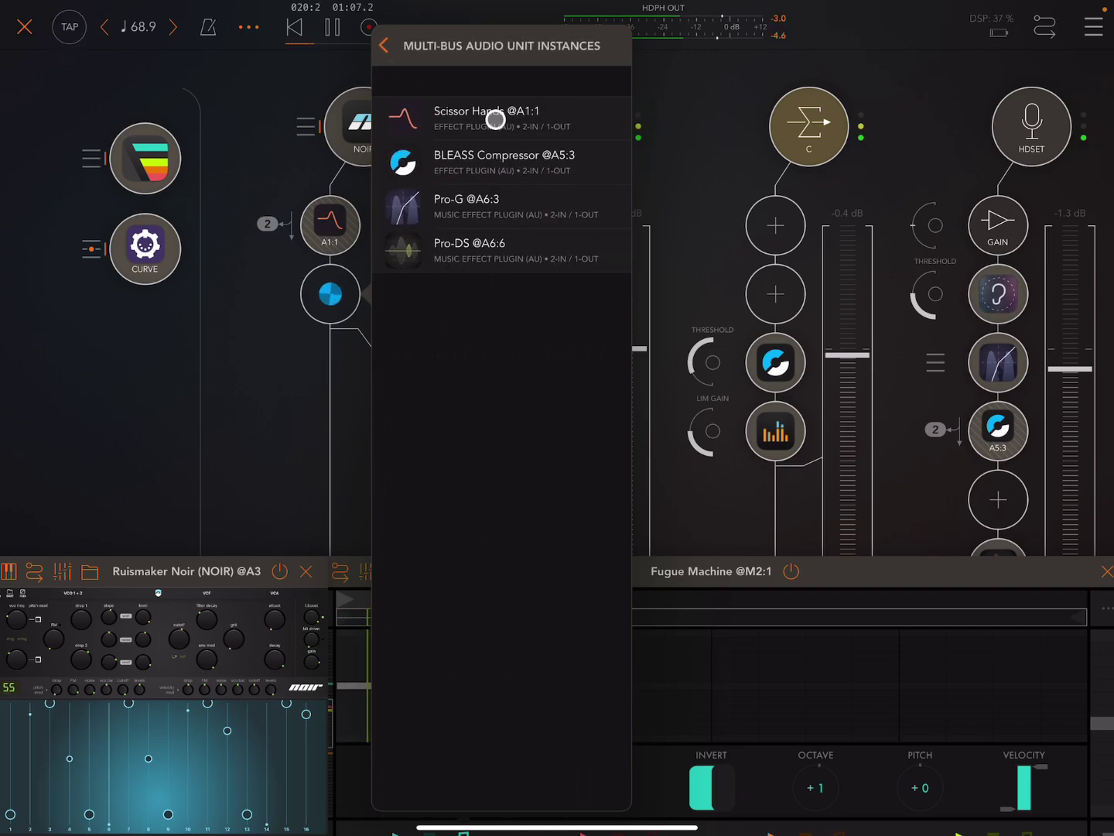
{"action": "left_click", "coordinate": [259, 97]}
{"action": "left_click_drag", "start_coordinate": [261, 348], "coordinate": [784, 348]}
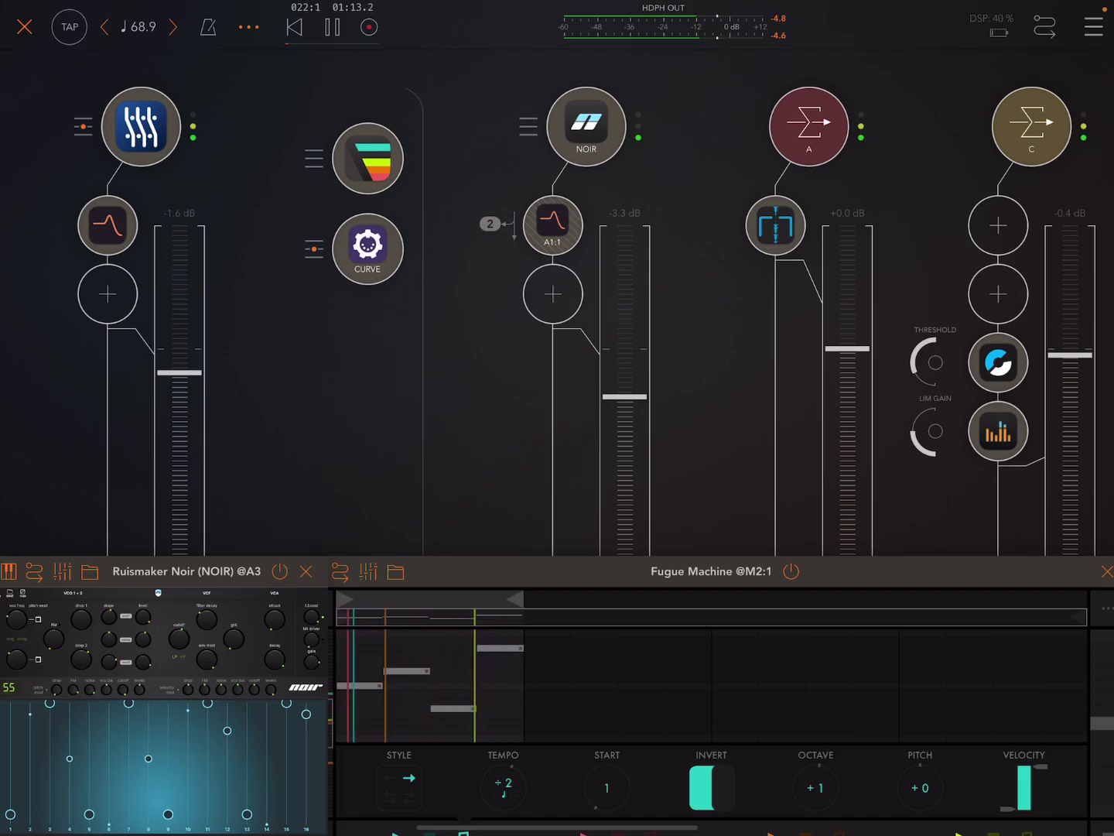
{"action": "left_click", "coordinate": [552, 226]}
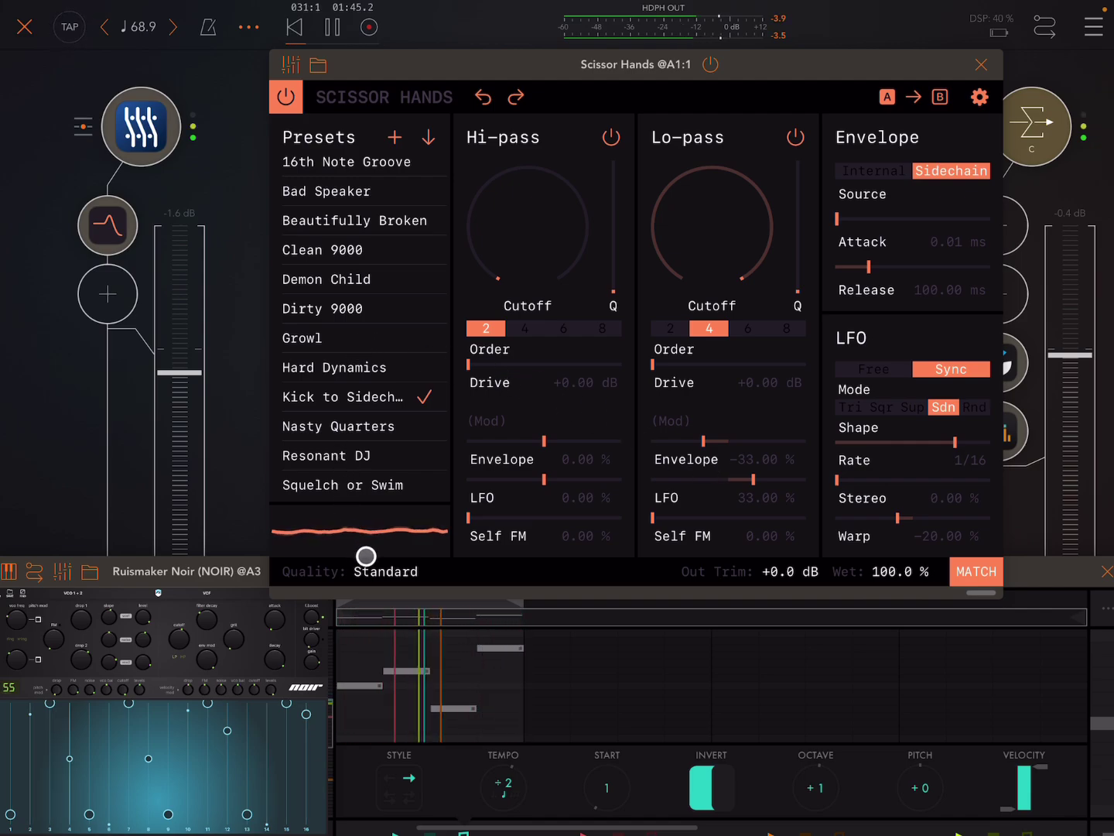
Step: Set Quality to High and the low-pass envelope modulation to -22.11%
{"action": "left_click", "coordinate": [386, 572]}
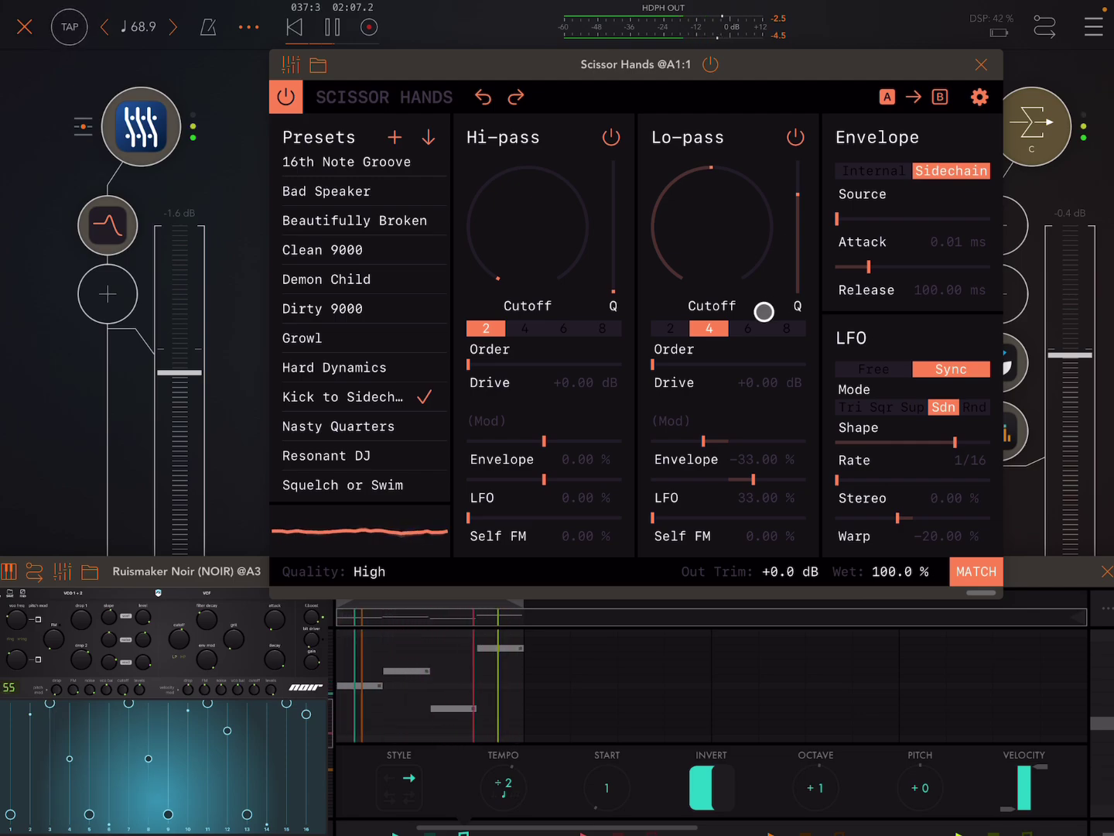
{"action": "left_click_drag", "start_coordinate": [740, 433], "coordinate": [755, 432]}
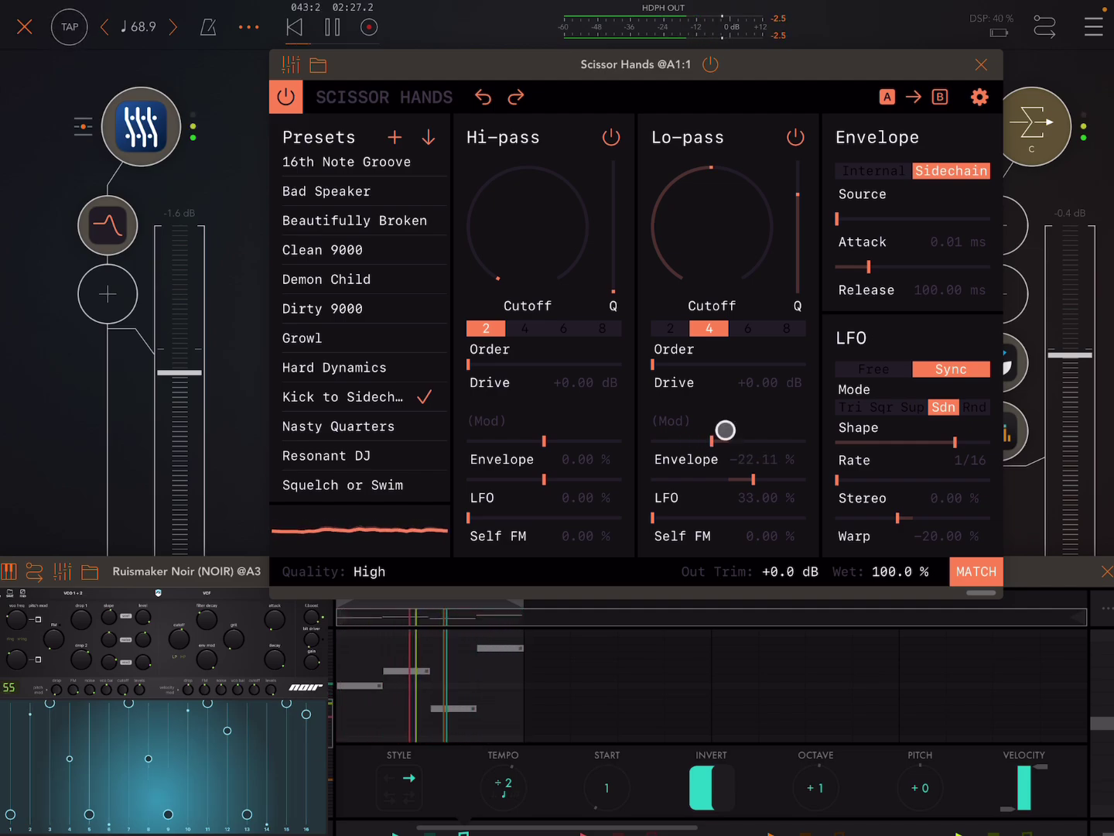
Step: Audition low-pass orders 8, 6 and 2, step up through 4, 6, 8, then return to 2
{"action": "left_click", "coordinate": [788, 329]}
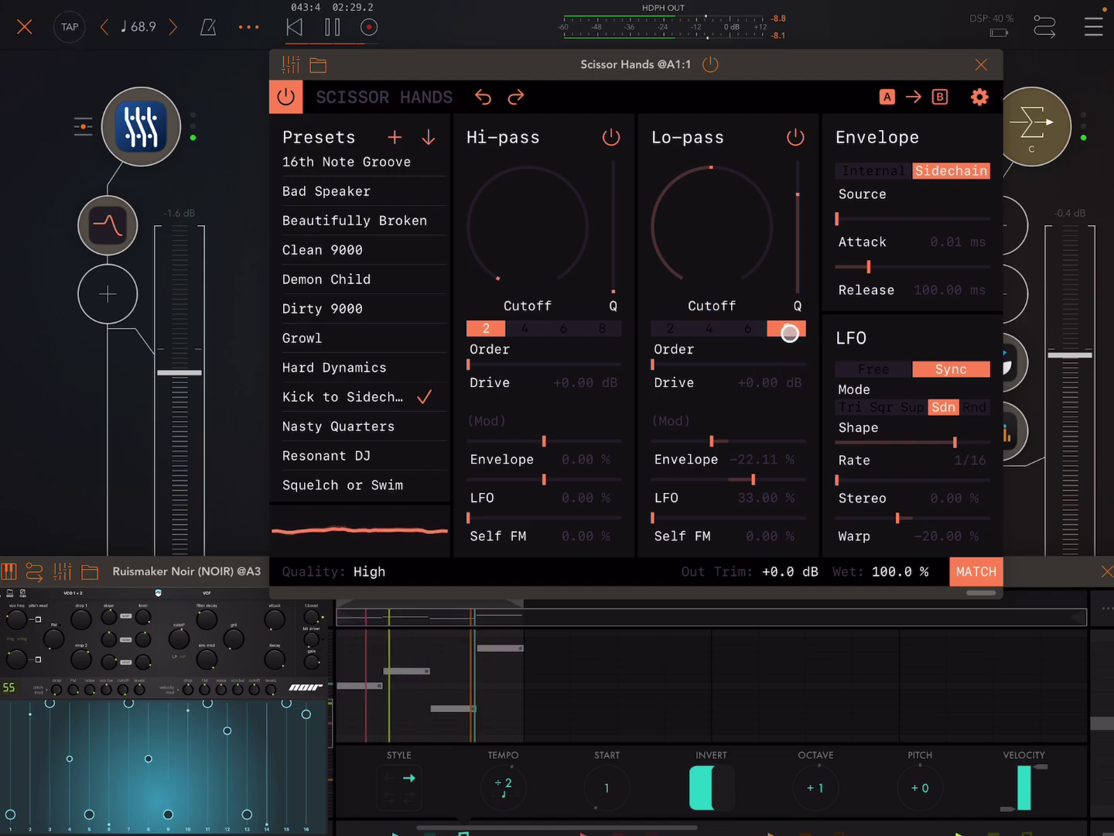
{"action": "left_click", "coordinate": [748, 329]}
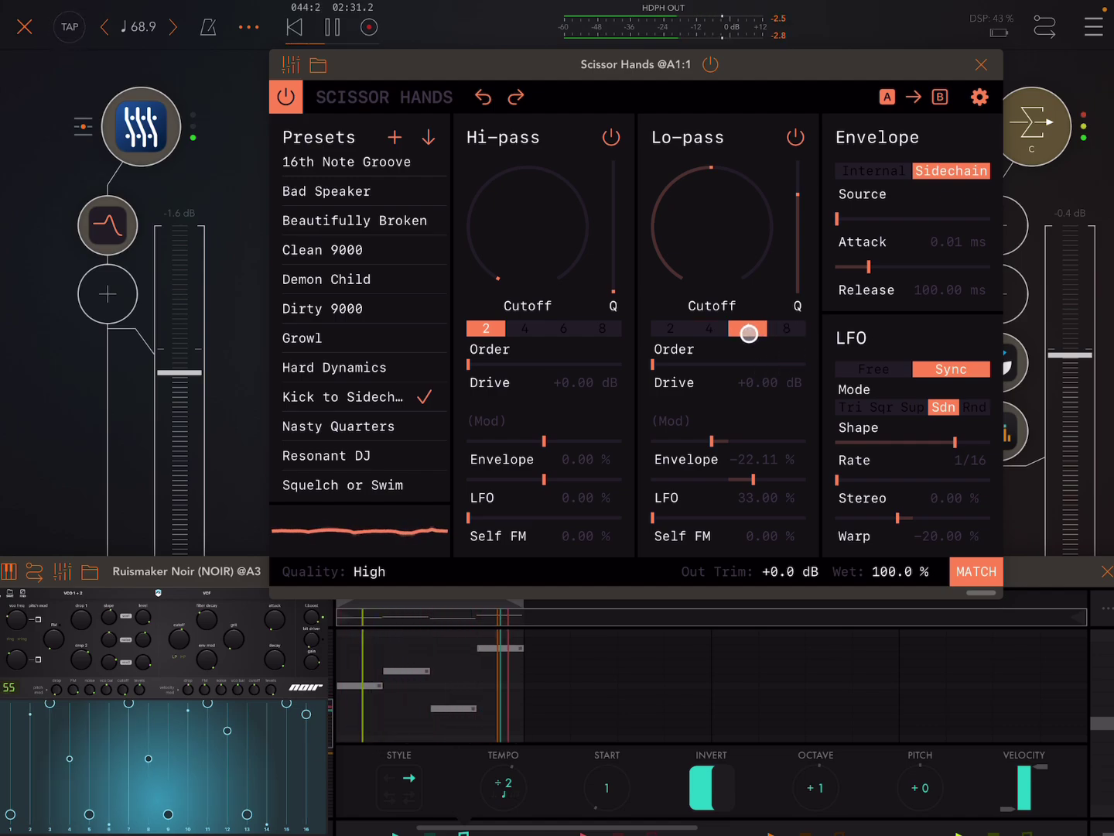
{"action": "left_click", "coordinate": [671, 329]}
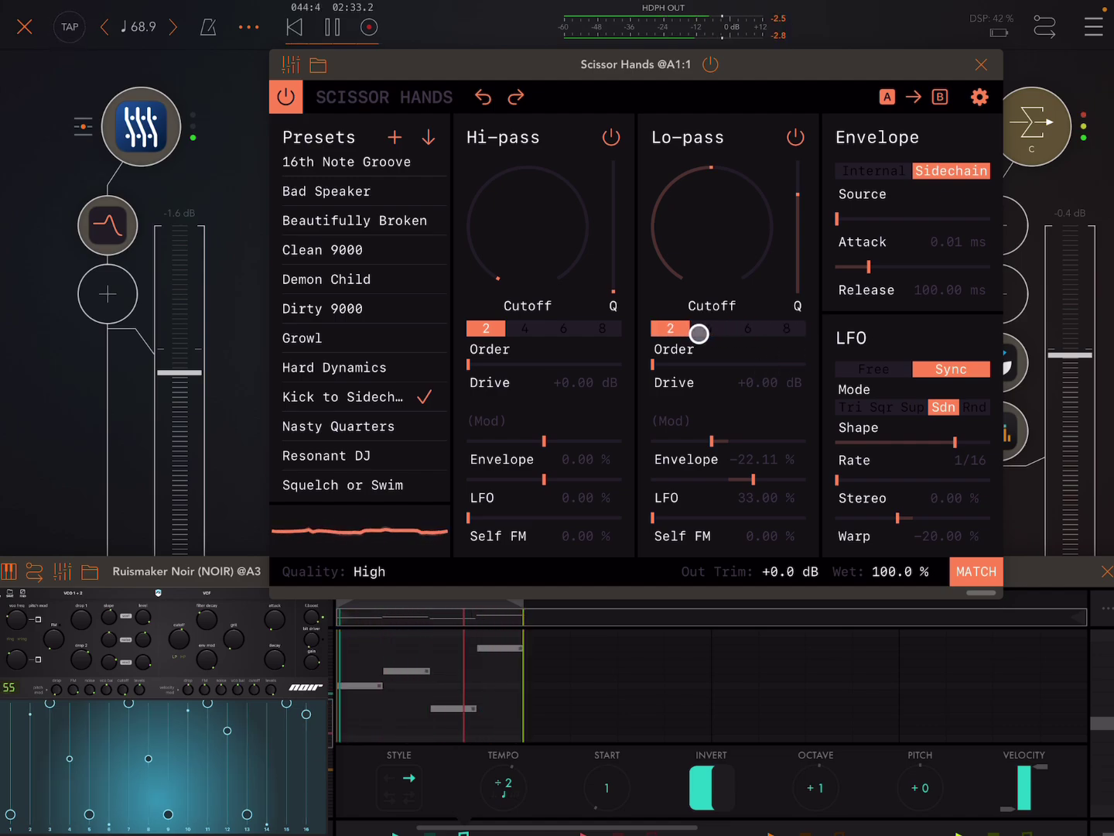
{"action": "left_click", "coordinate": [709, 329]}
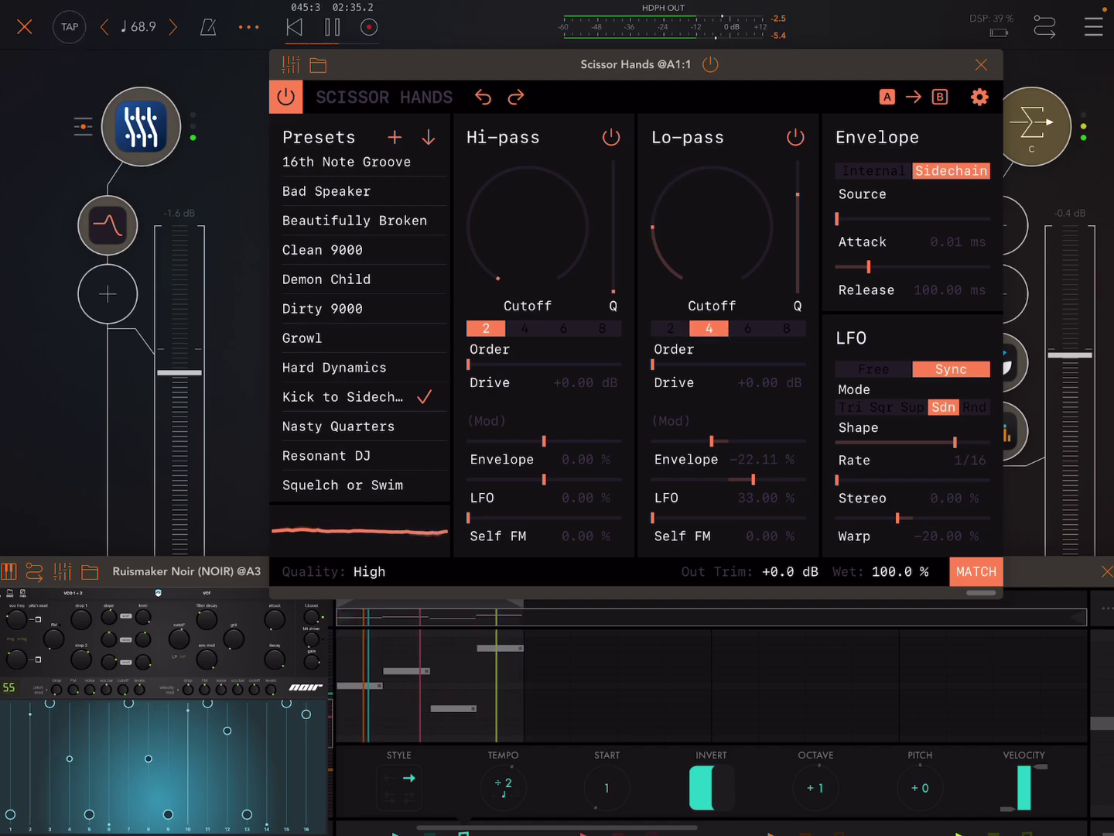
{"action": "left_click", "coordinate": [747, 328]}
{"action": "left_click", "coordinate": [785, 329]}
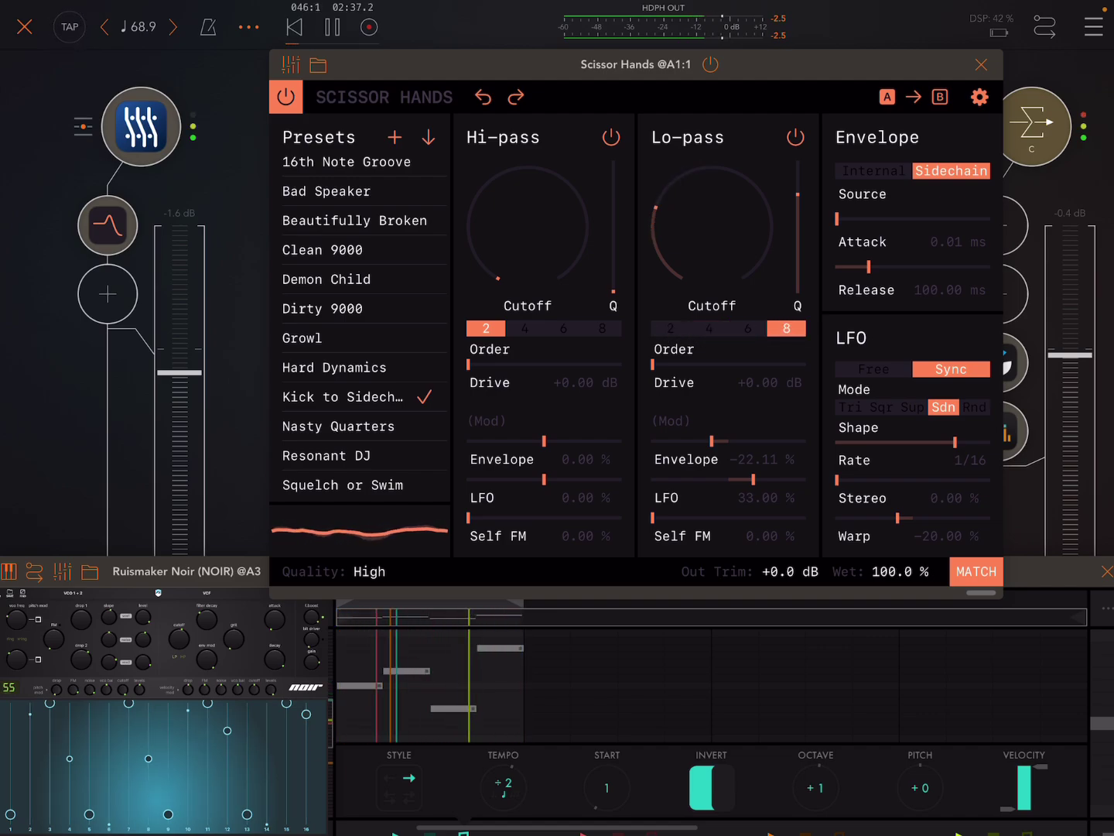
{"action": "left_click", "coordinate": [671, 330]}
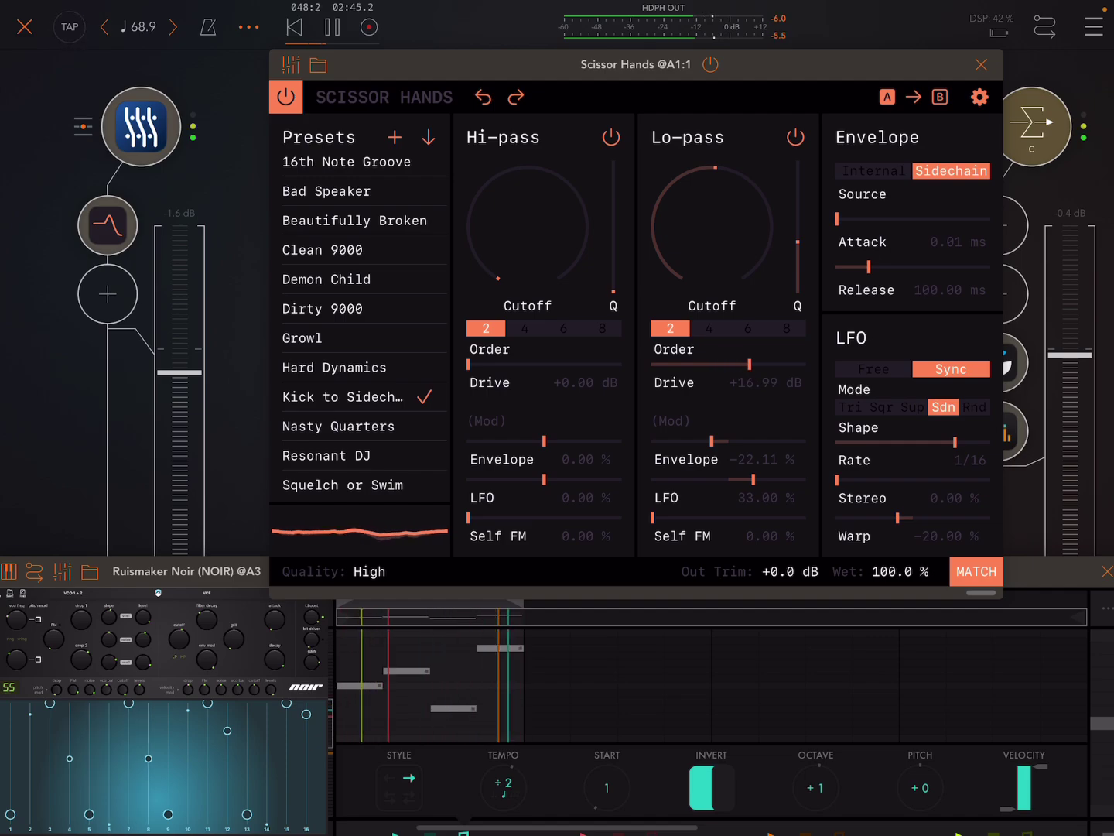
Step: Set the low-pass drive to +1.66 dB and the filter order to 4
{"action": "left_click_drag", "start_coordinate": [787, 364], "coordinate": [790, 364]}
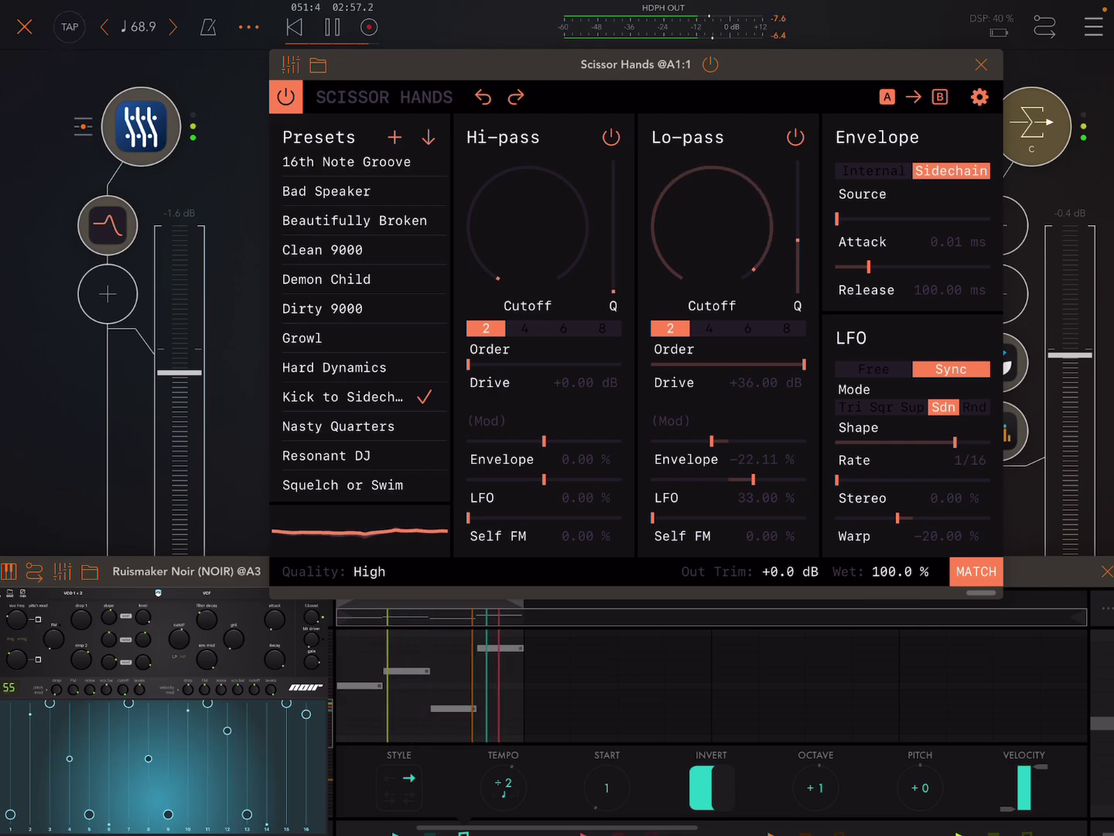
{"action": "left_click_drag", "start_coordinate": [803, 364], "coordinate": [758, 364]}
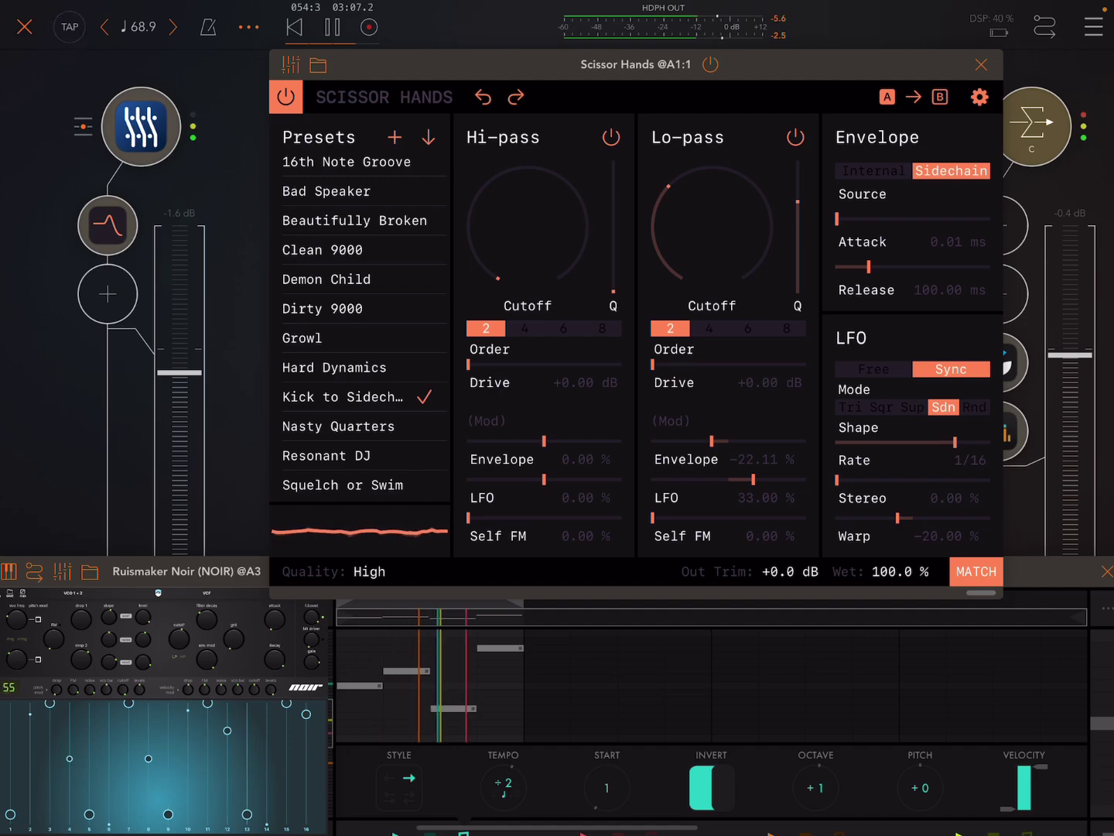
{"action": "left_click_drag", "start_coordinate": [653, 365], "coordinate": [668, 364]}
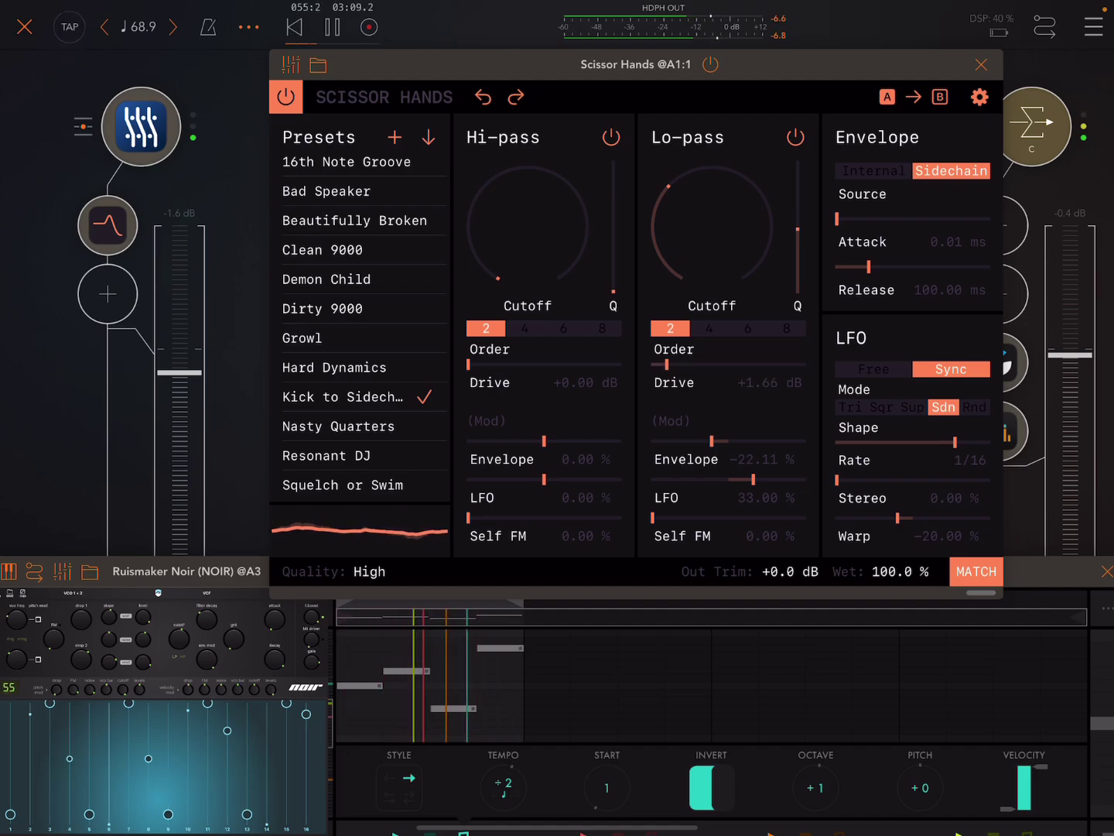
{"action": "left_click", "coordinate": [709, 329]}
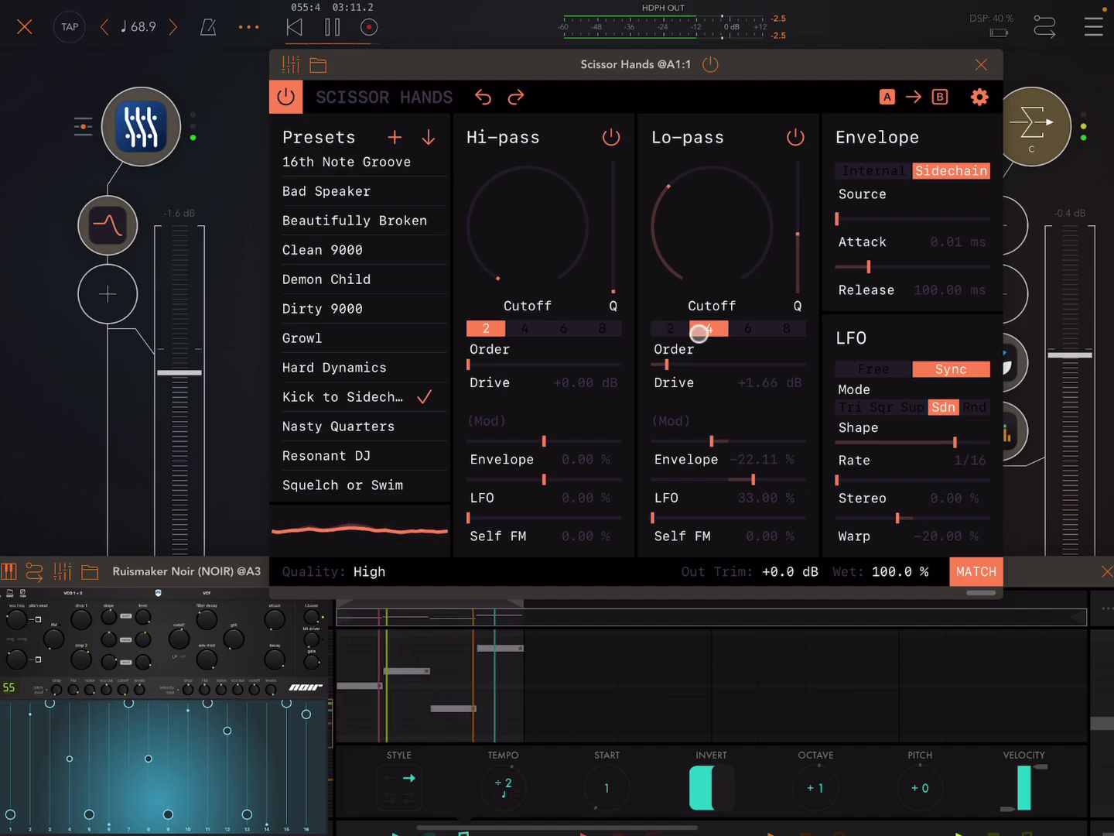
Step: Raise the hi-pass cutoff, with envelope modulation at 27.89% and drive ending at +4.60 dB
{"action": "left_click_drag", "start_coordinate": [533, 229], "coordinate": [533, 139]}
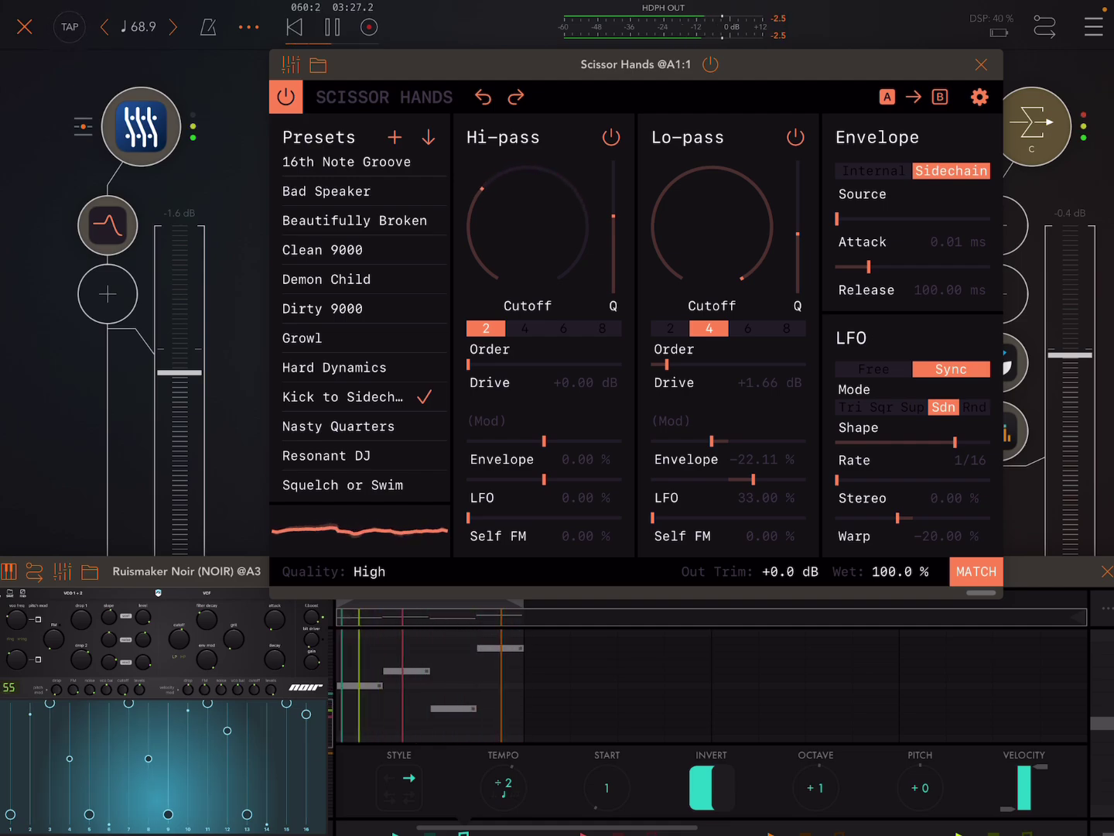
{"action": "left_click_drag", "start_coordinate": [469, 363], "coordinate": [570, 364]}
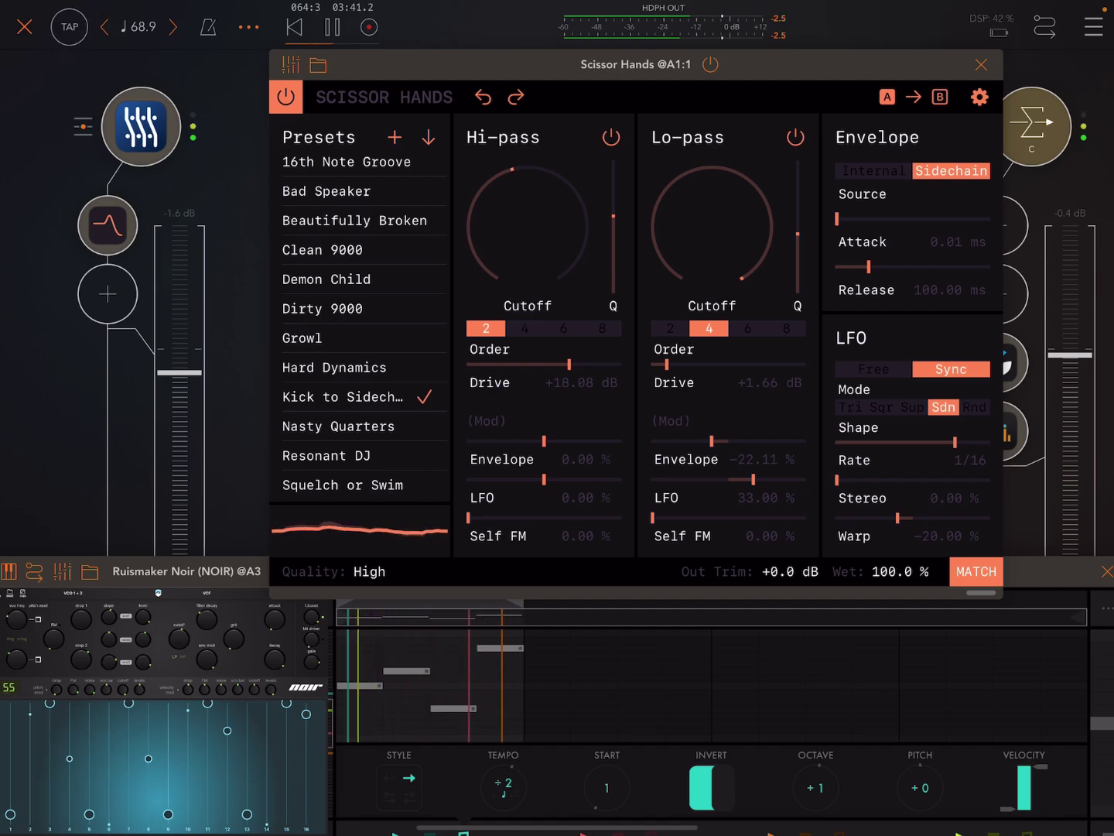
{"action": "mouse_move", "coordinate": [543, 440]}
{"action": "left_mouse_down"}
{"action": "mouse_move", "coordinate": [517, 440]}
{"action": "mouse_move", "coordinate": [587, 441]}
{"action": "left_mouse_up"}
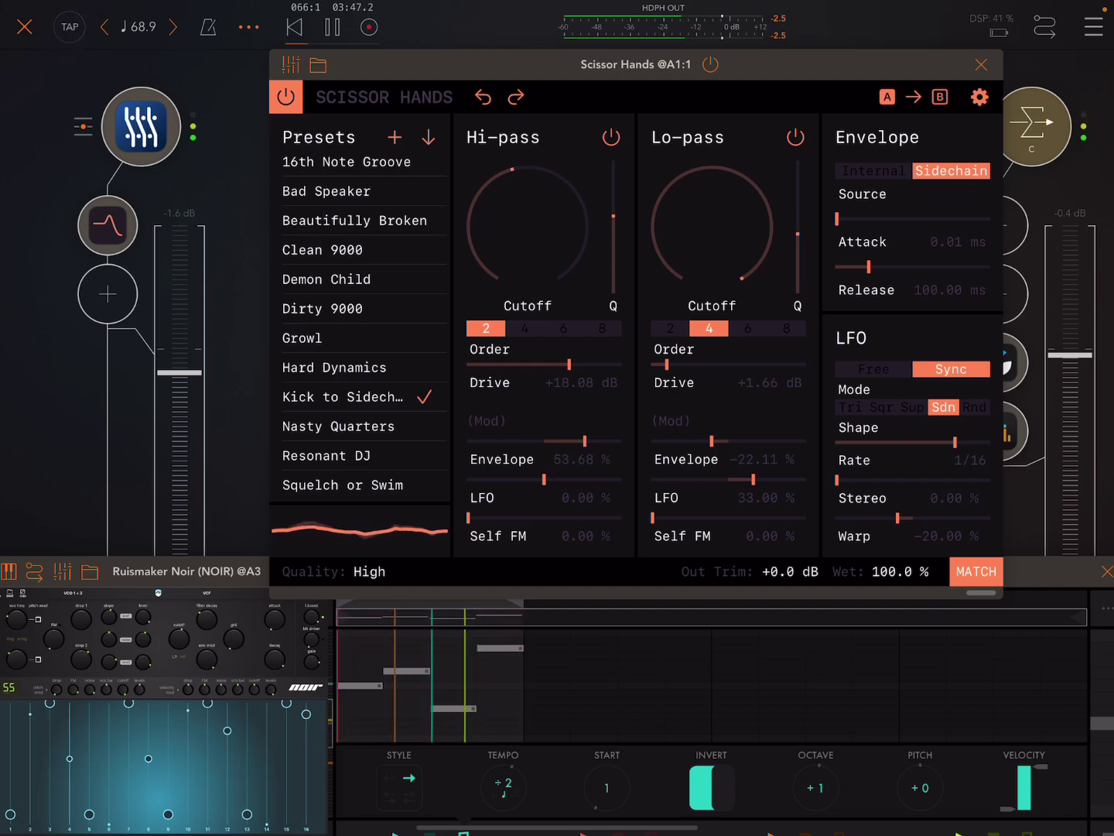
{"action": "left_click_drag", "start_coordinate": [571, 441], "coordinate": [581, 440]}
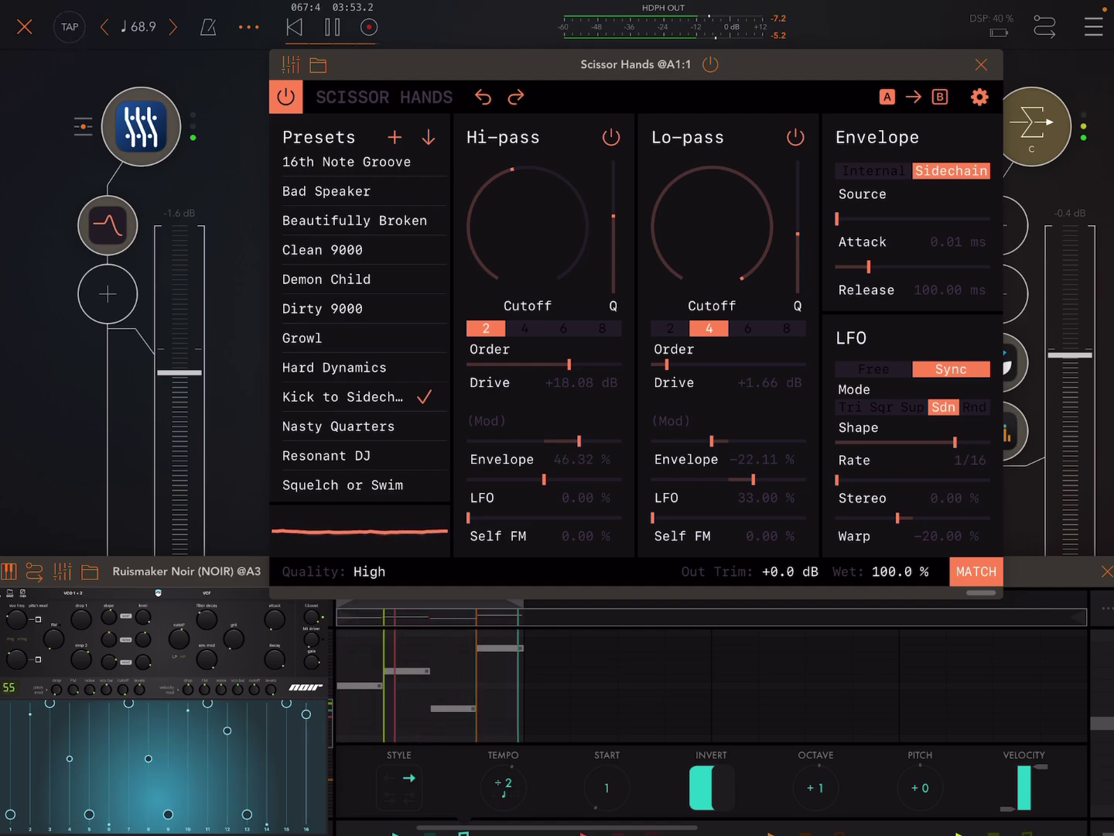
{"action": "left_click_drag", "start_coordinate": [579, 441], "coordinate": [565, 441]}
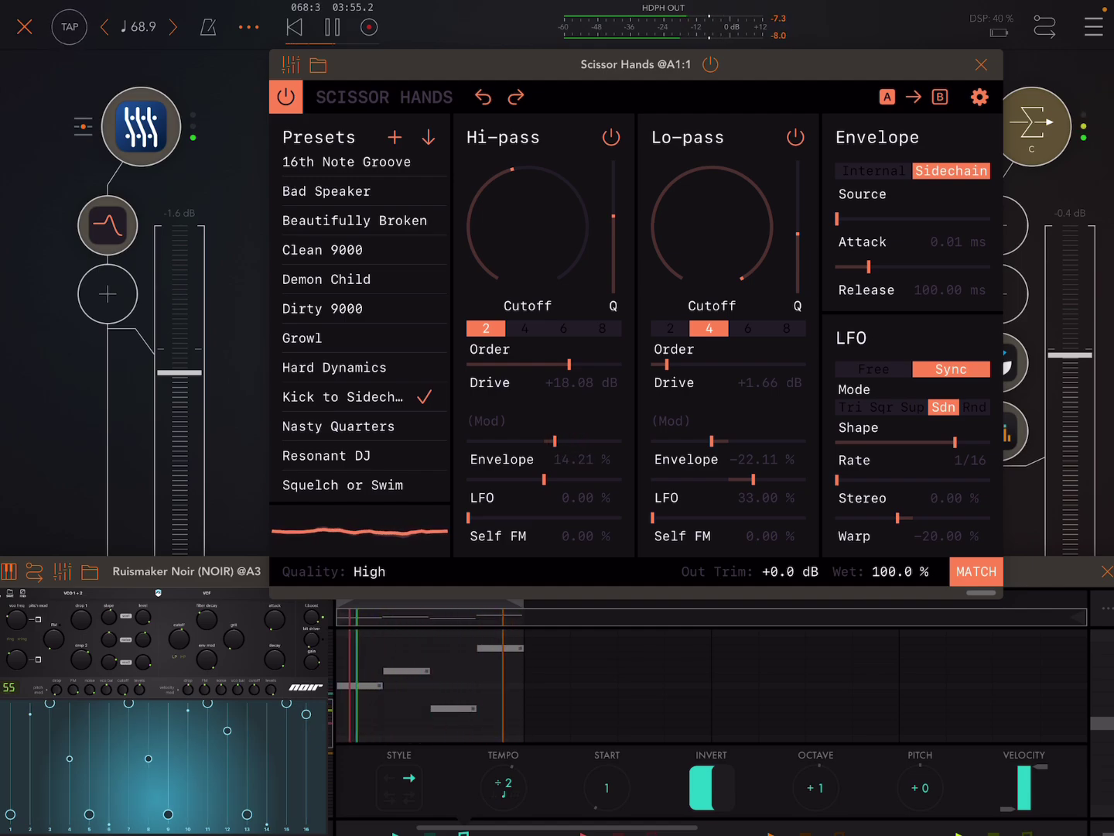
{"action": "left_click_drag", "start_coordinate": [569, 364], "coordinate": [504, 364]}
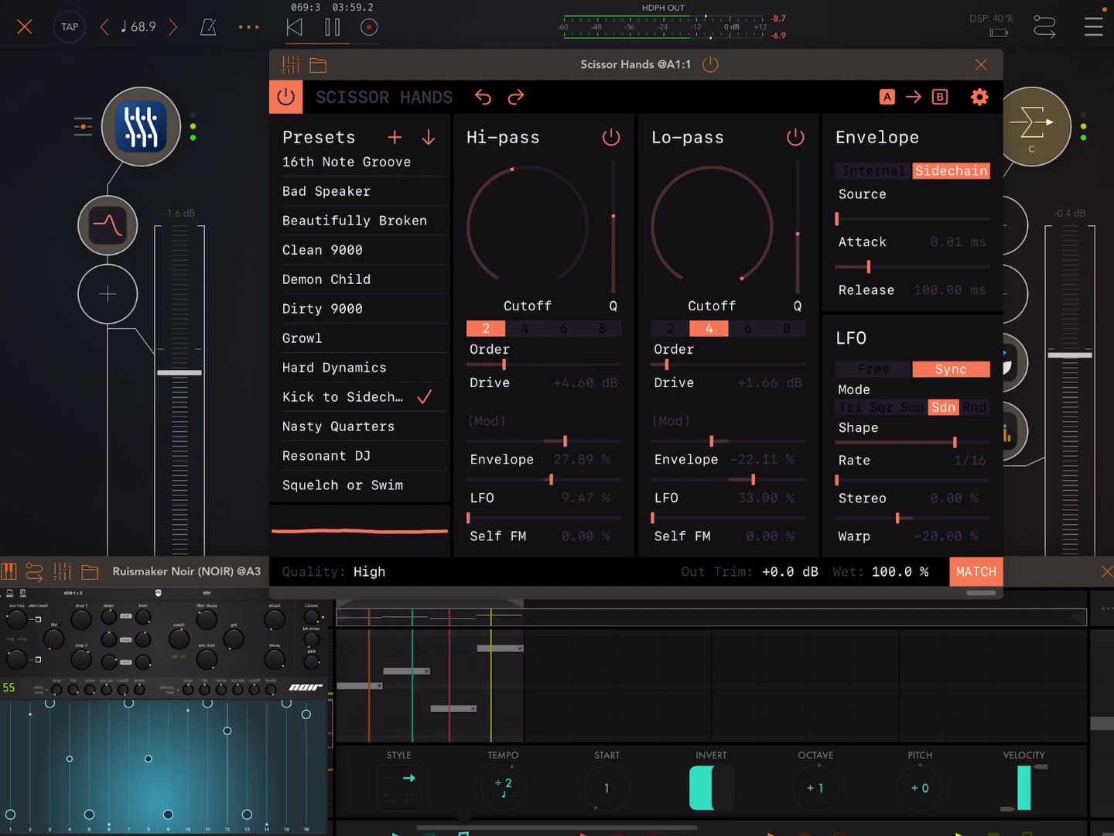
Step: Set hi-pass LFO modulation to -46.32% and both filters' Self FM to about 30%
{"action": "left_click_drag", "start_coordinate": [544, 479], "coordinate": [595, 479]}
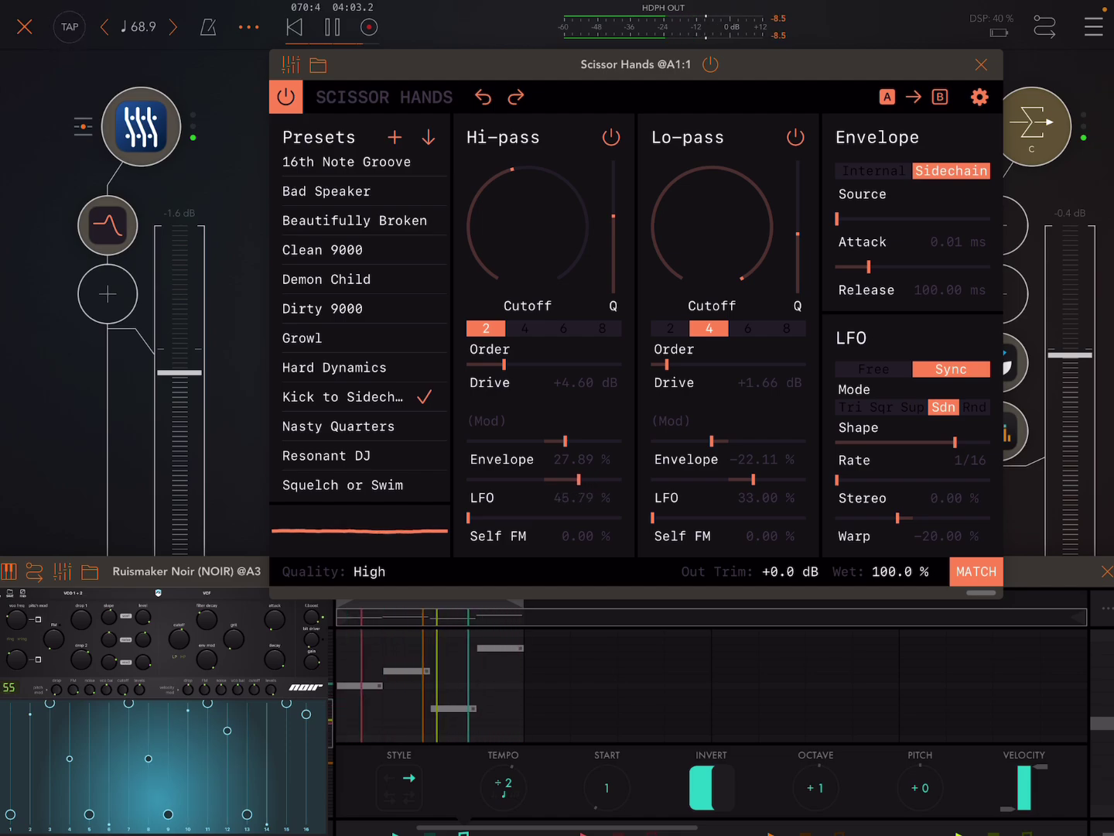
{"action": "left_click_drag", "start_coordinate": [594, 479], "coordinate": [507, 479]}
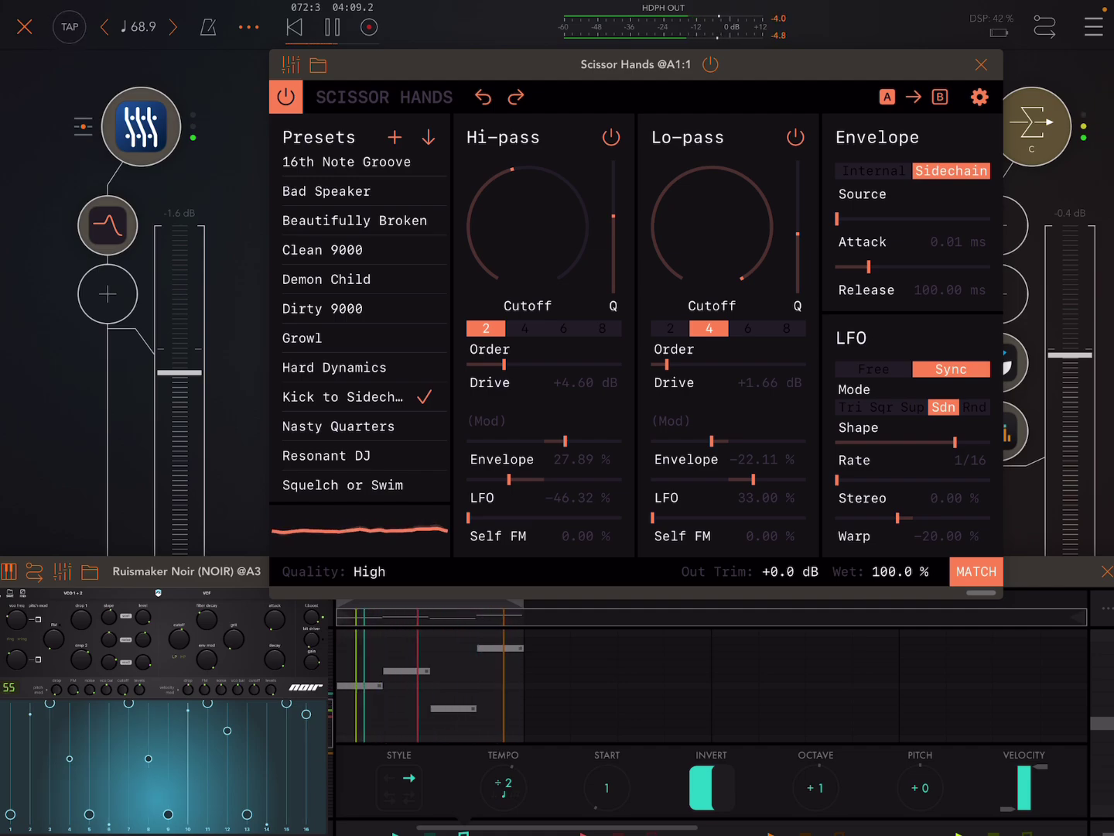
{"action": "left_click_drag", "start_coordinate": [469, 517], "coordinate": [527, 517]}
{"action": "left_click_drag", "start_coordinate": [653, 517], "coordinate": [714, 518]}
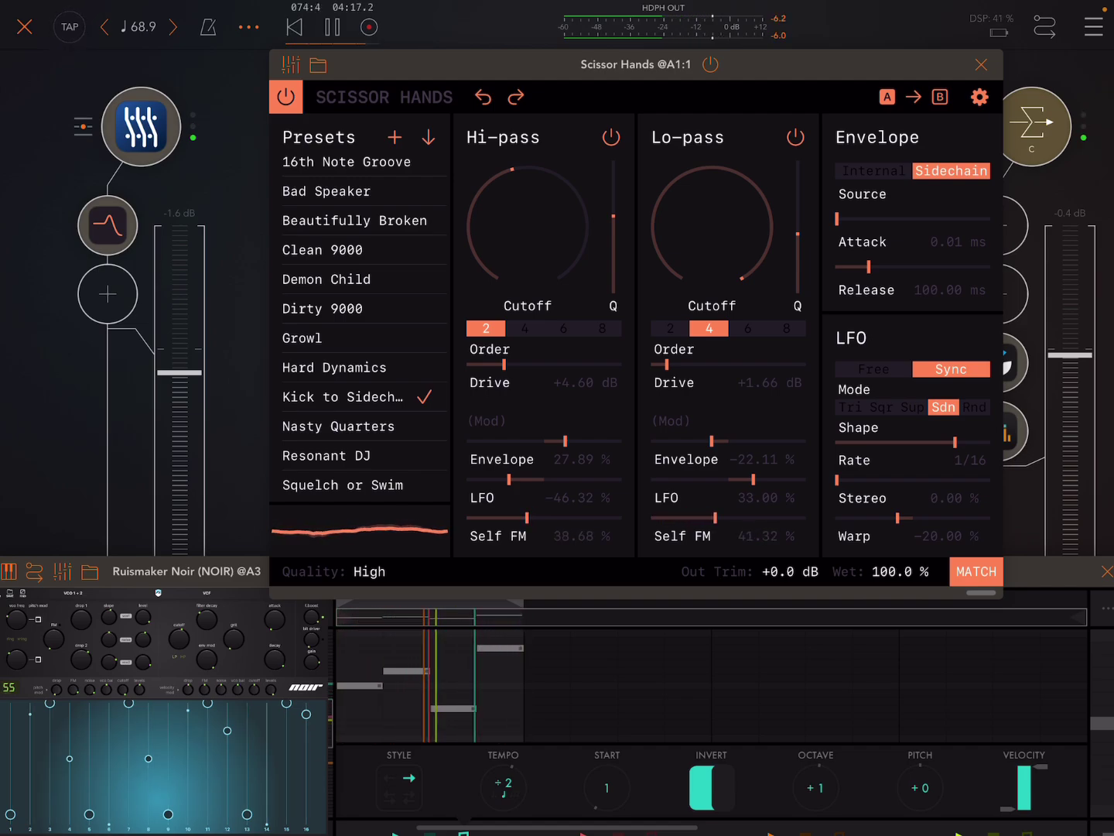
{"action": "mouse_move", "coordinate": [714, 518]}
{"action": "left_mouse_down"}
{"action": "mouse_move", "coordinate": [764, 518]}
{"action": "mouse_move", "coordinate": [697, 518]}
{"action": "left_mouse_up"}
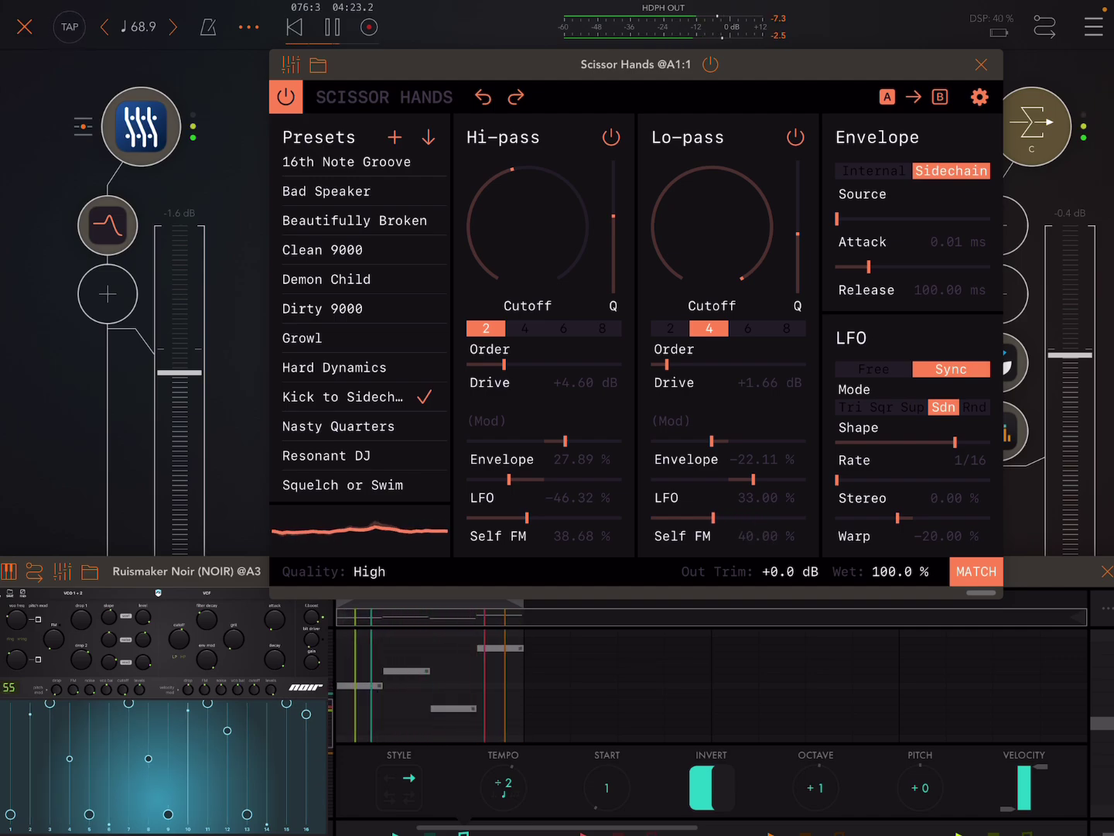
{"action": "left_click_drag", "start_coordinate": [525, 518], "coordinate": [512, 517]}
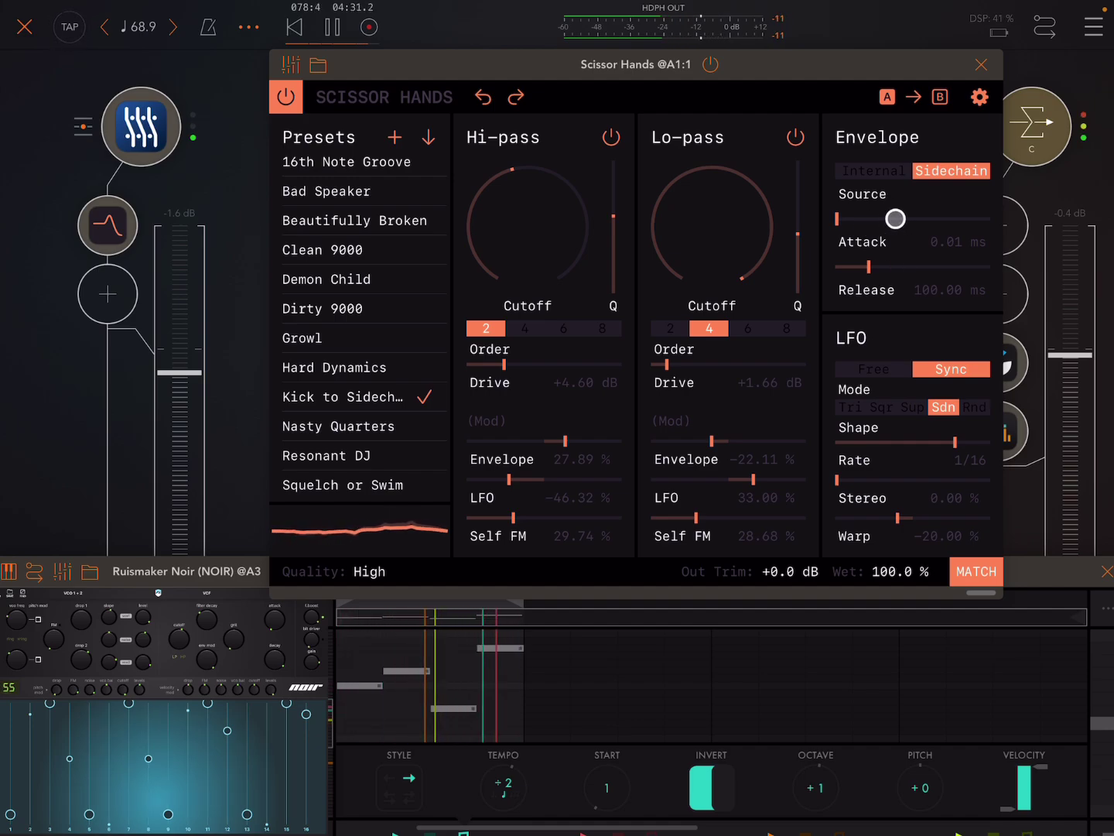
Step: Adjust envelope attack, shorten release, and make the LFO a free-running triangle
{"action": "mouse_move", "coordinate": [838, 218]}
{"action": "left_mouse_down"}
{"action": "mouse_move", "coordinate": [915, 218]}
{"action": "mouse_move", "coordinate": [846, 219]}
{"action": "left_mouse_up"}
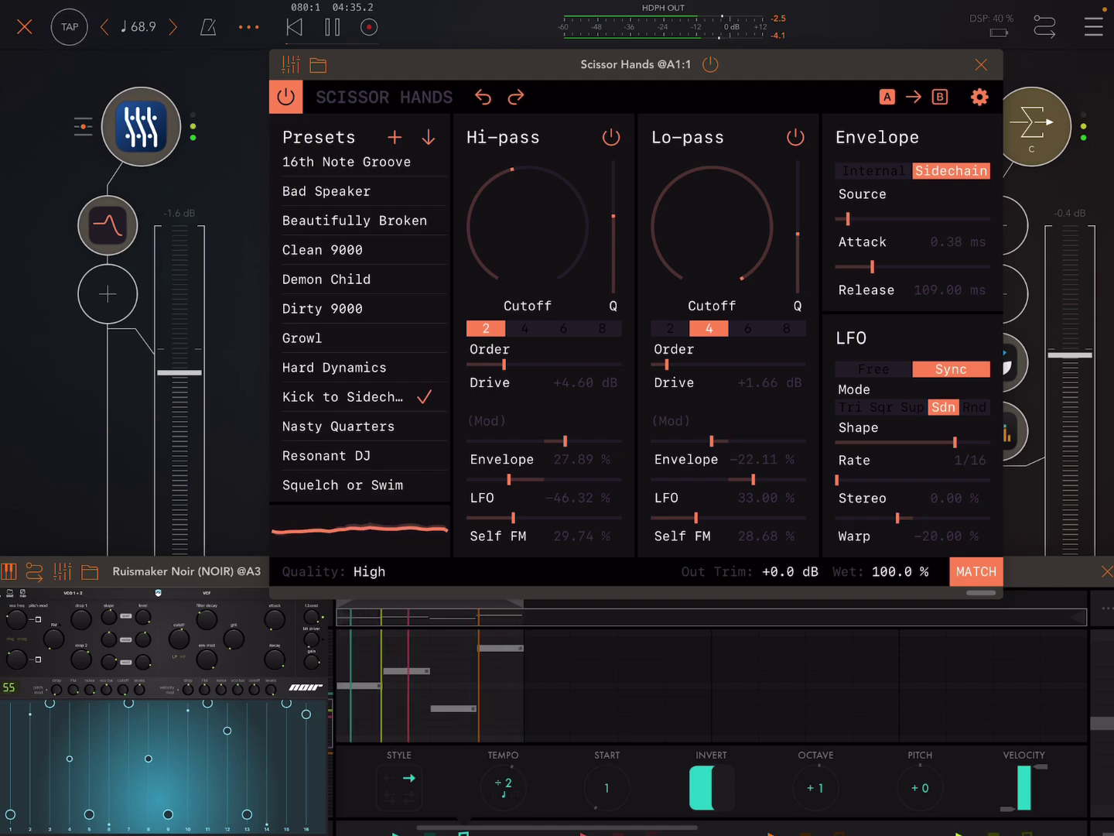
{"action": "left_click_drag", "start_coordinate": [872, 266], "coordinate": [858, 267]}
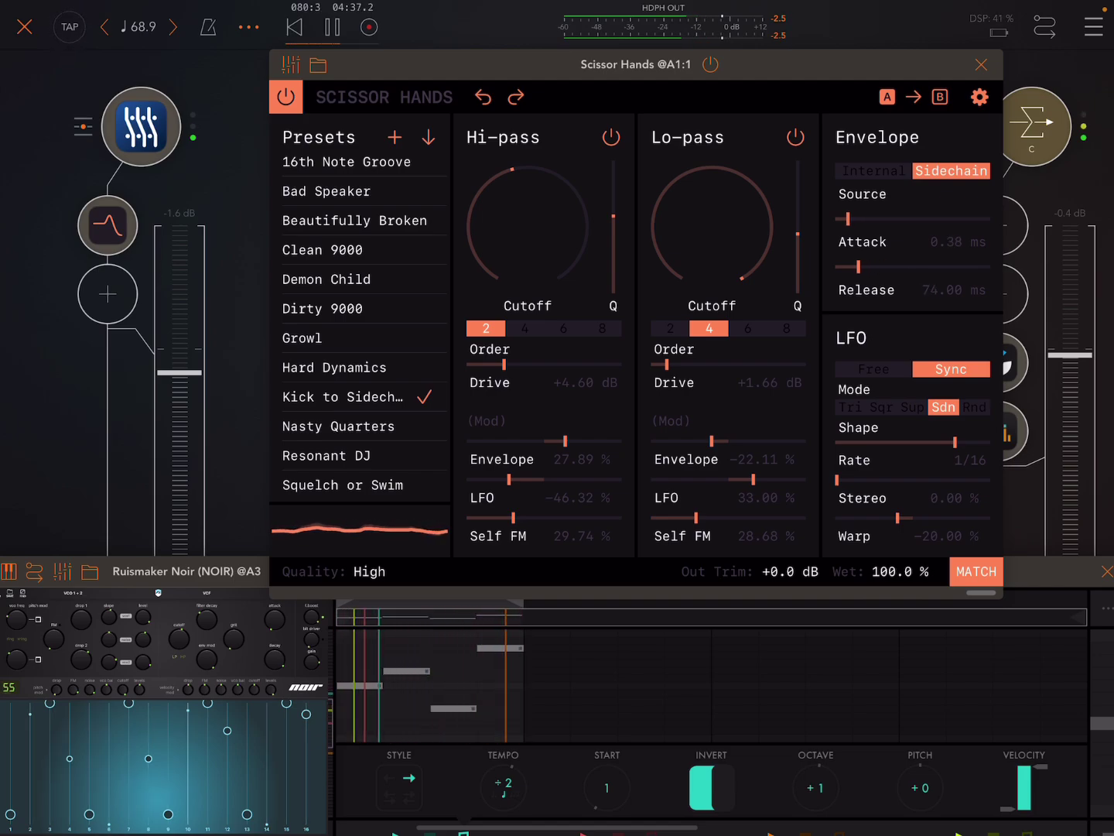
{"action": "left_click", "coordinate": [874, 369]}
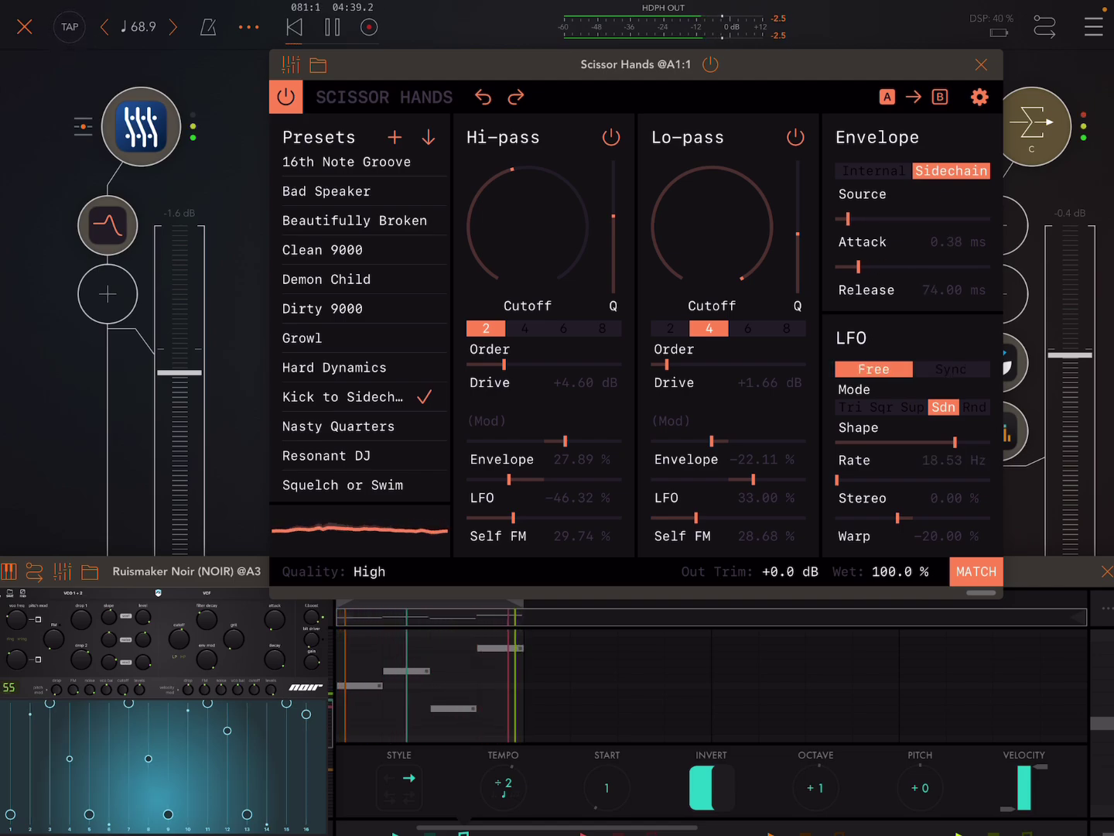
{"action": "left_click_drag", "start_coordinate": [955, 442], "coordinate": [878, 441]}
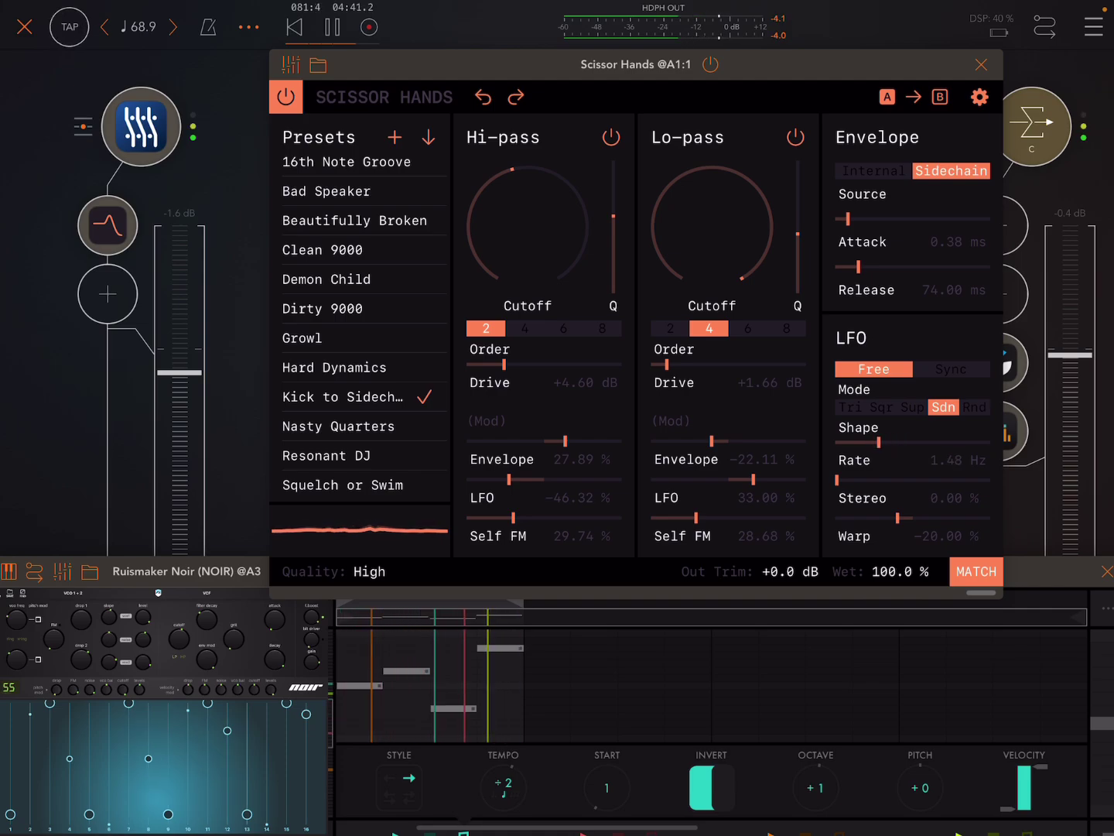
{"action": "left_click", "coordinate": [851, 407]}
Step: Set LFO rate to 1.51 Hz, widen stereo spread, and push warp to about -56%
{"action": "mouse_move", "coordinate": [879, 441]}
{"action": "left_mouse_down"}
{"action": "mouse_move", "coordinate": [929, 442]}
{"action": "mouse_move", "coordinate": [877, 441]}
{"action": "mouse_move", "coordinate": [884, 480]}
{"action": "mouse_move", "coordinate": [928, 480]}
{"action": "left_mouse_up"}
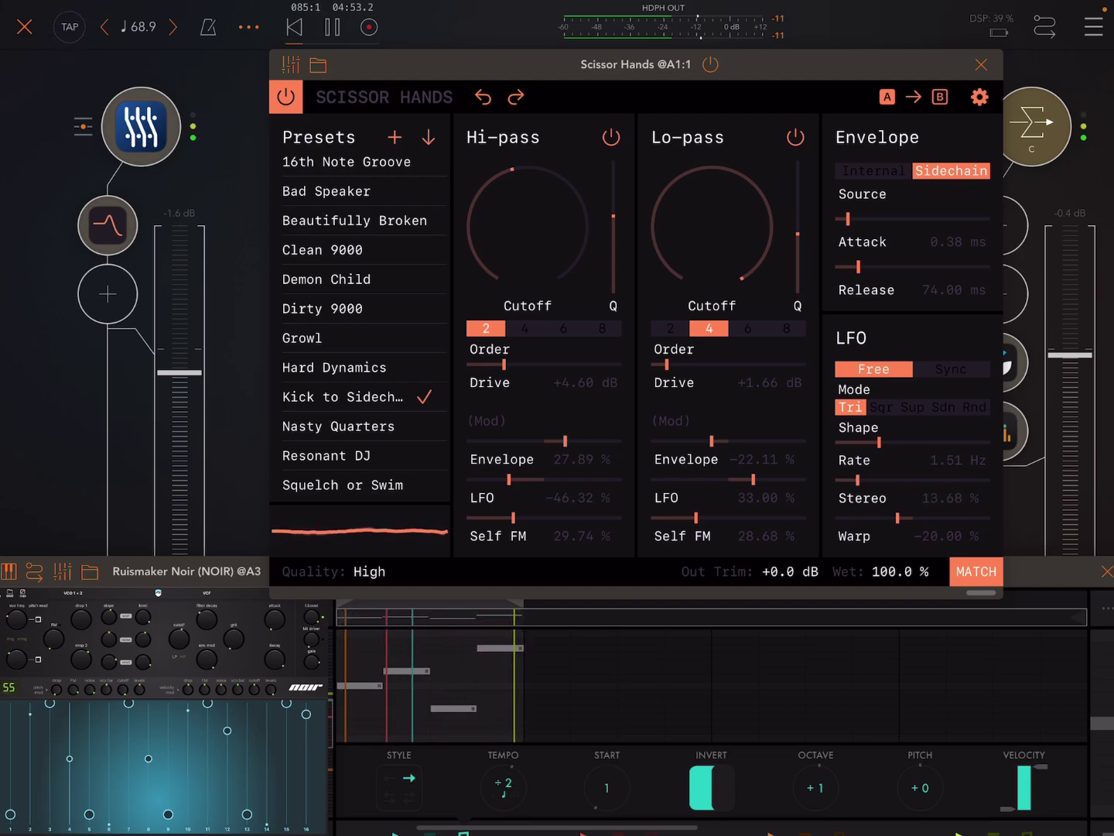
{"action": "mouse_move", "coordinate": [928, 480]}
{"action": "left_mouse_down"}
{"action": "mouse_move", "coordinate": [963, 480]}
{"action": "mouse_move", "coordinate": [857, 480]}
{"action": "mouse_move", "coordinate": [964, 518]}
{"action": "mouse_move", "coordinate": [868, 517]}
{"action": "mouse_move", "coordinate": [957, 518]}
{"action": "left_mouse_up"}
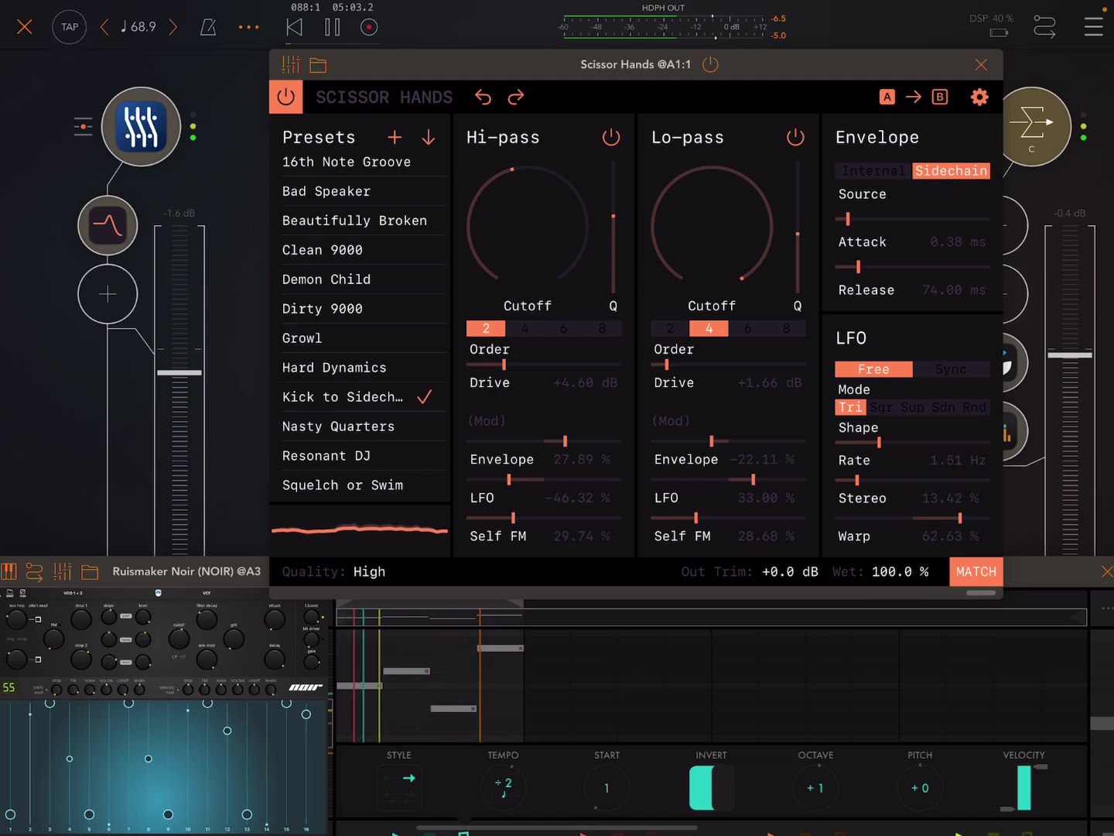
{"action": "mouse_move", "coordinate": [857, 480]}
{"action": "left_mouse_down"}
{"action": "mouse_move", "coordinate": [940, 480]}
{"action": "mouse_move", "coordinate": [862, 479]}
{"action": "left_mouse_up"}
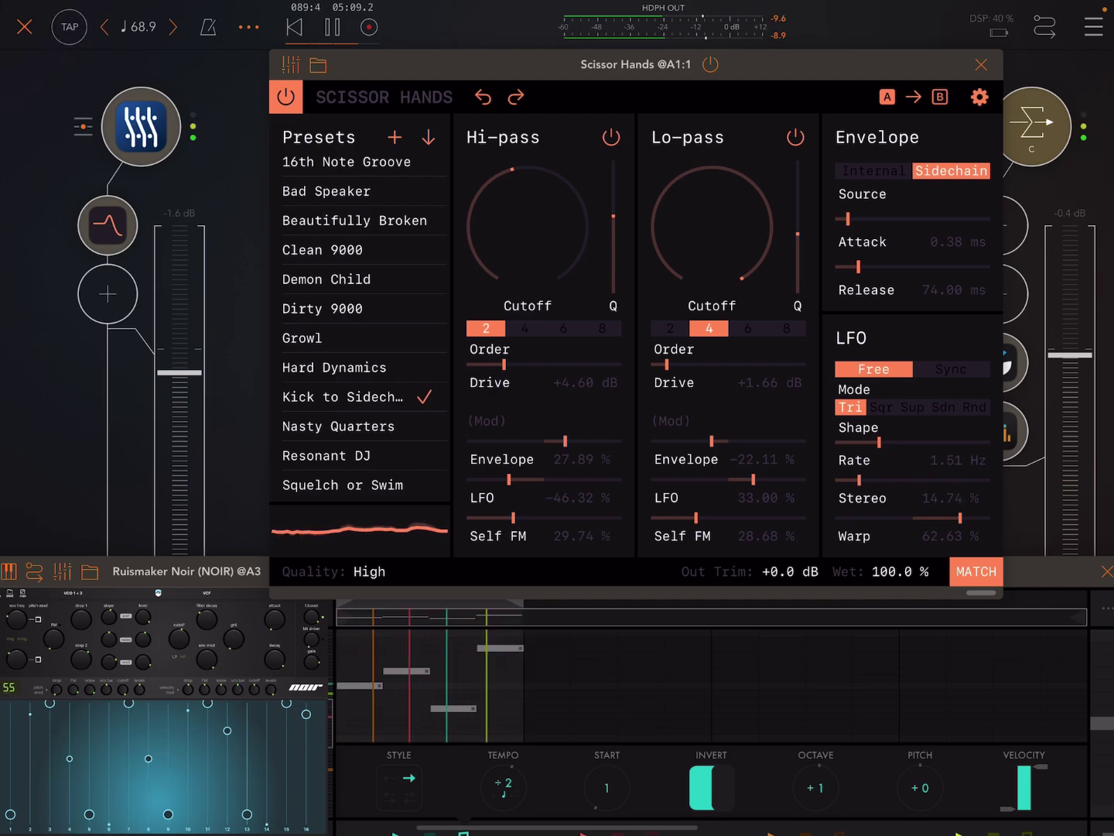
{"action": "mouse_move", "coordinate": [960, 516]}
{"action": "left_mouse_down"}
{"action": "mouse_move", "coordinate": [863, 517]}
{"action": "mouse_move", "coordinate": [876, 516]}
{"action": "left_mouse_up"}
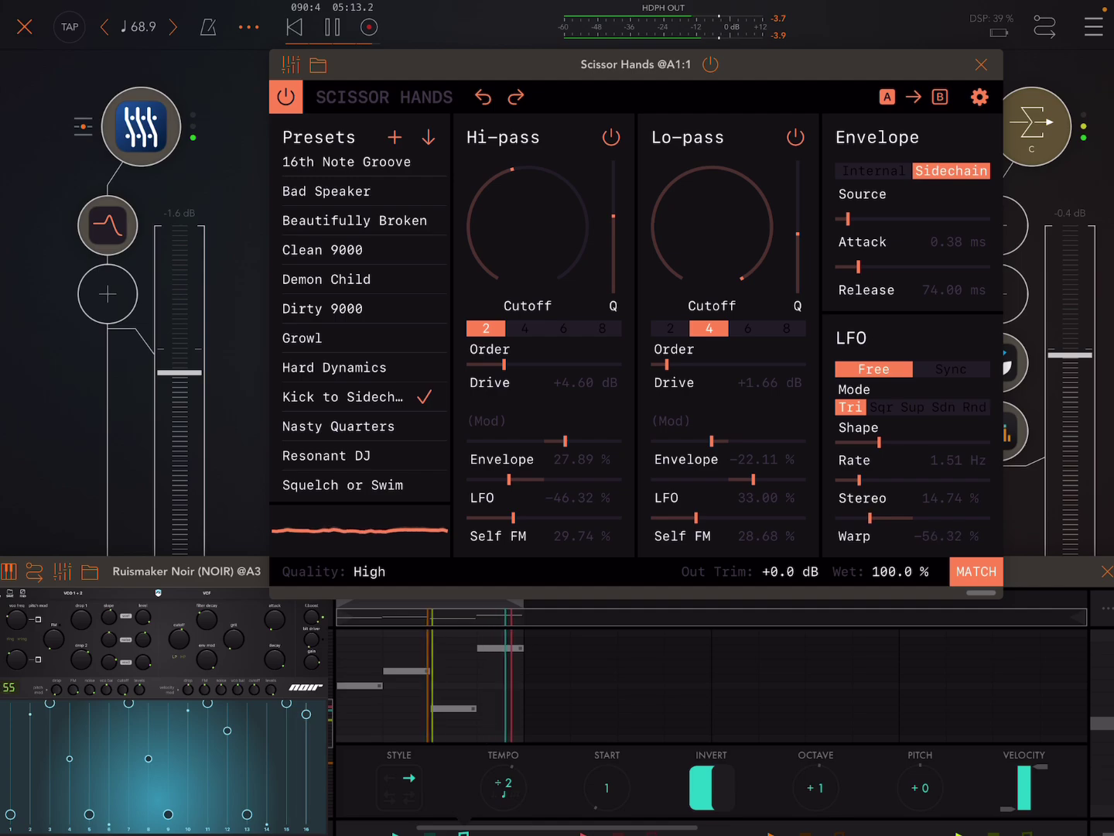
Step: Audition Nasty Quarters, Resonant DJ, Squelch or Swim, Stereo LFO, Subtlety and Unknown Caller, dismissing a battery alert
{"action": "left_click", "coordinate": [339, 426]}
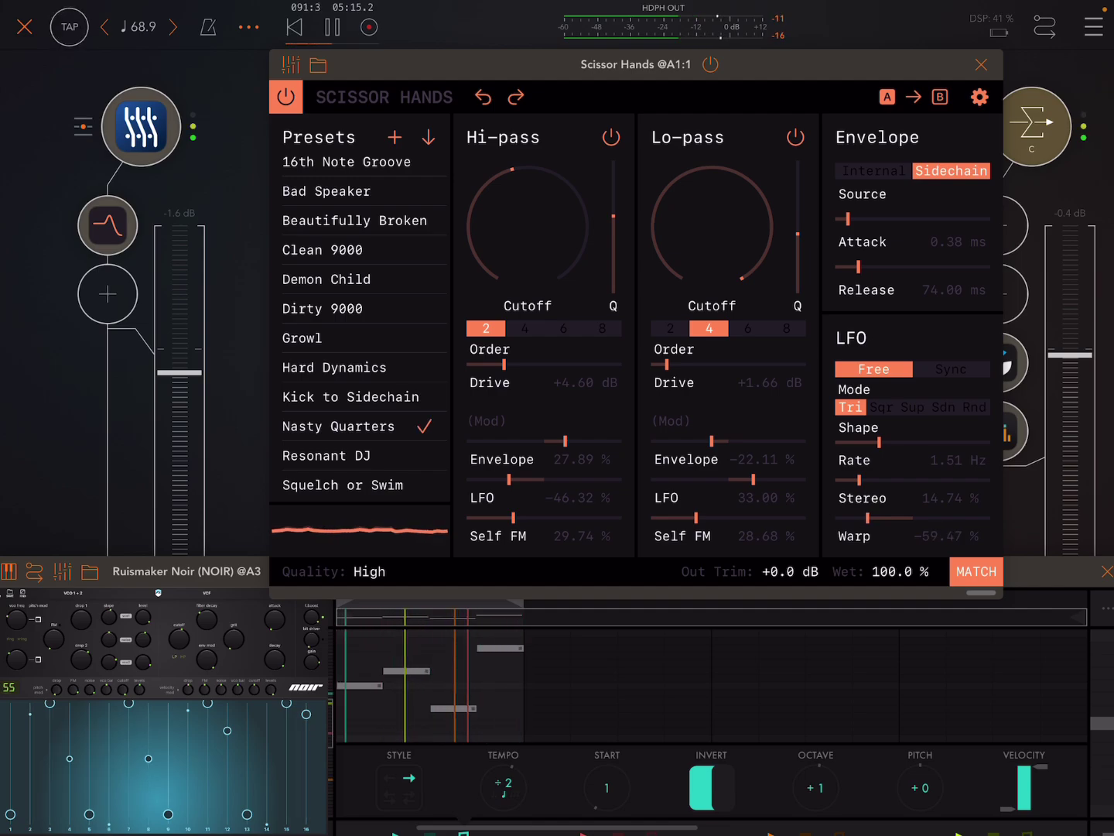
{"action": "scroll", "coordinate": [357, 348], "scroll_direction": "down", "scroll_amount": 4}
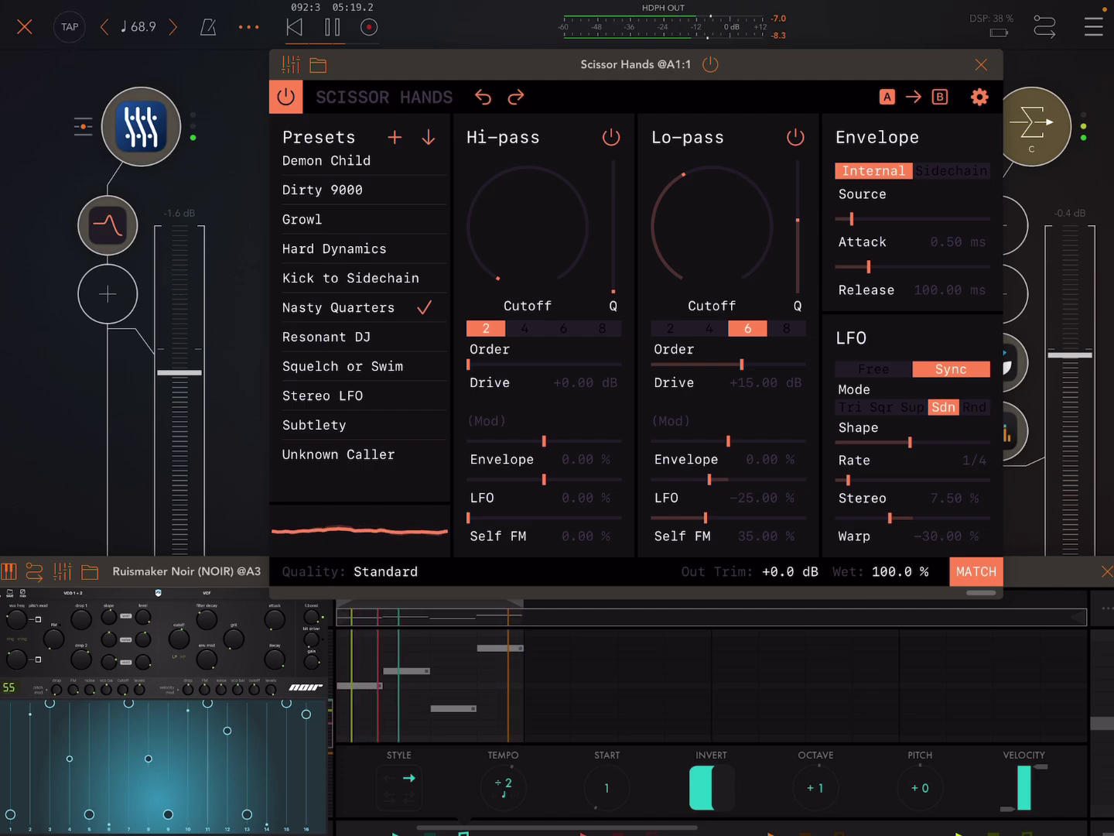
{"action": "left_click", "coordinate": [338, 336]}
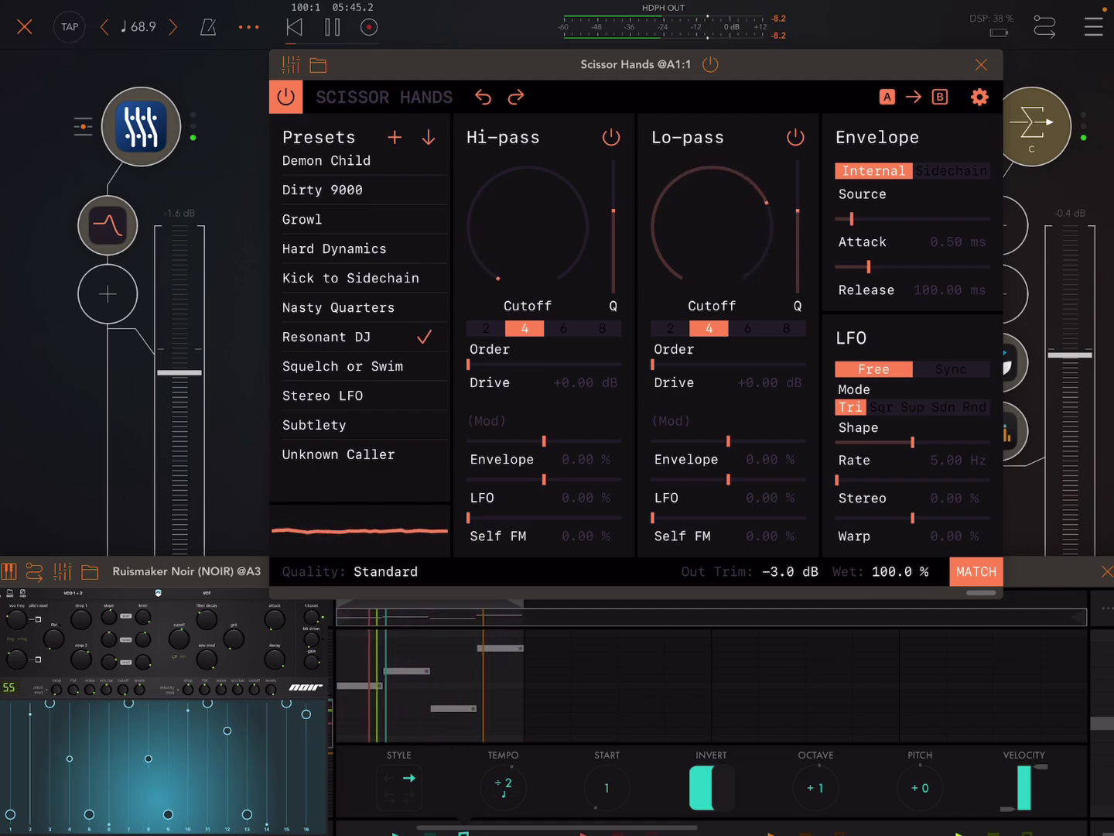
{"action": "left_click", "coordinate": [343, 366]}
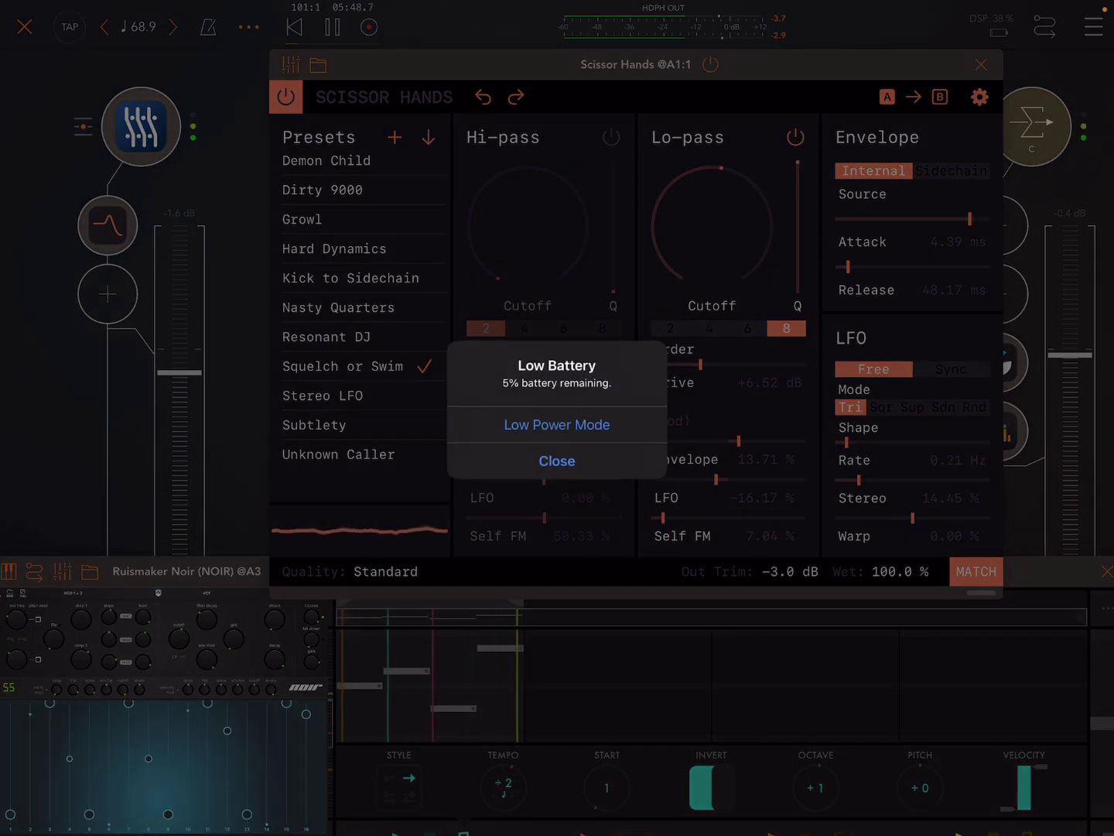
{"action": "left_click", "coordinate": [556, 460]}
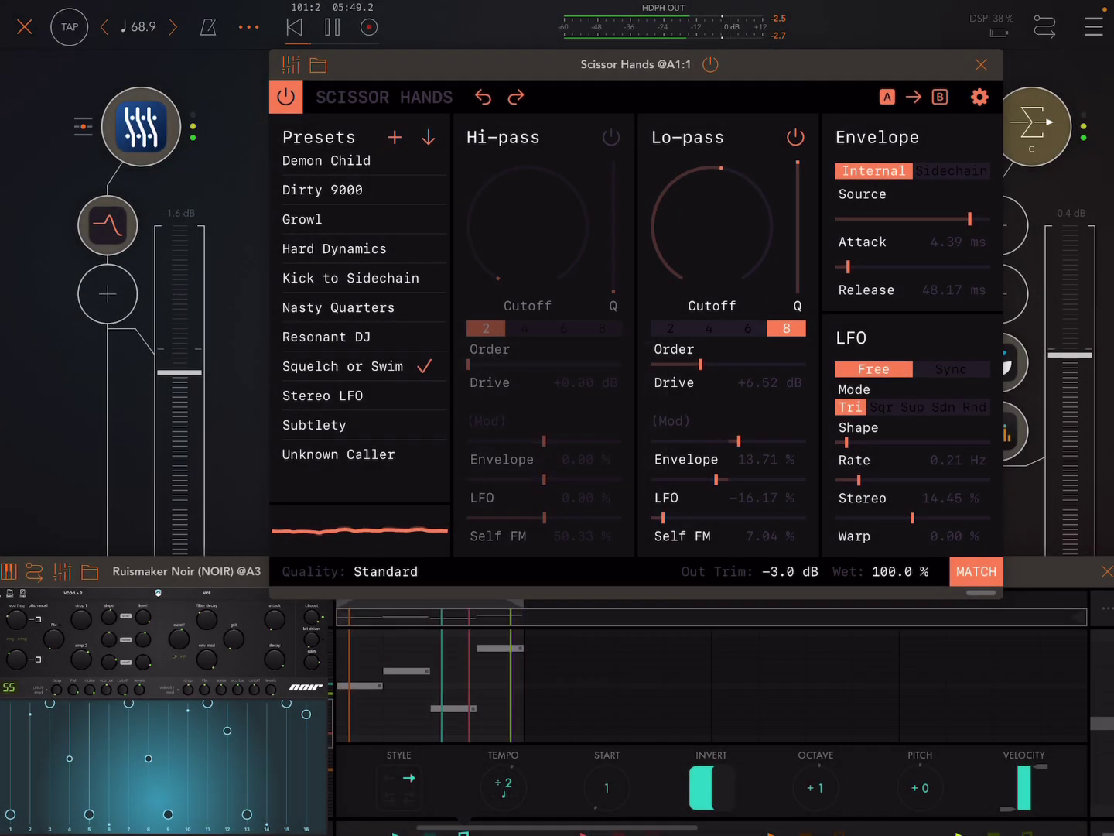
{"action": "left_click", "coordinate": [322, 396]}
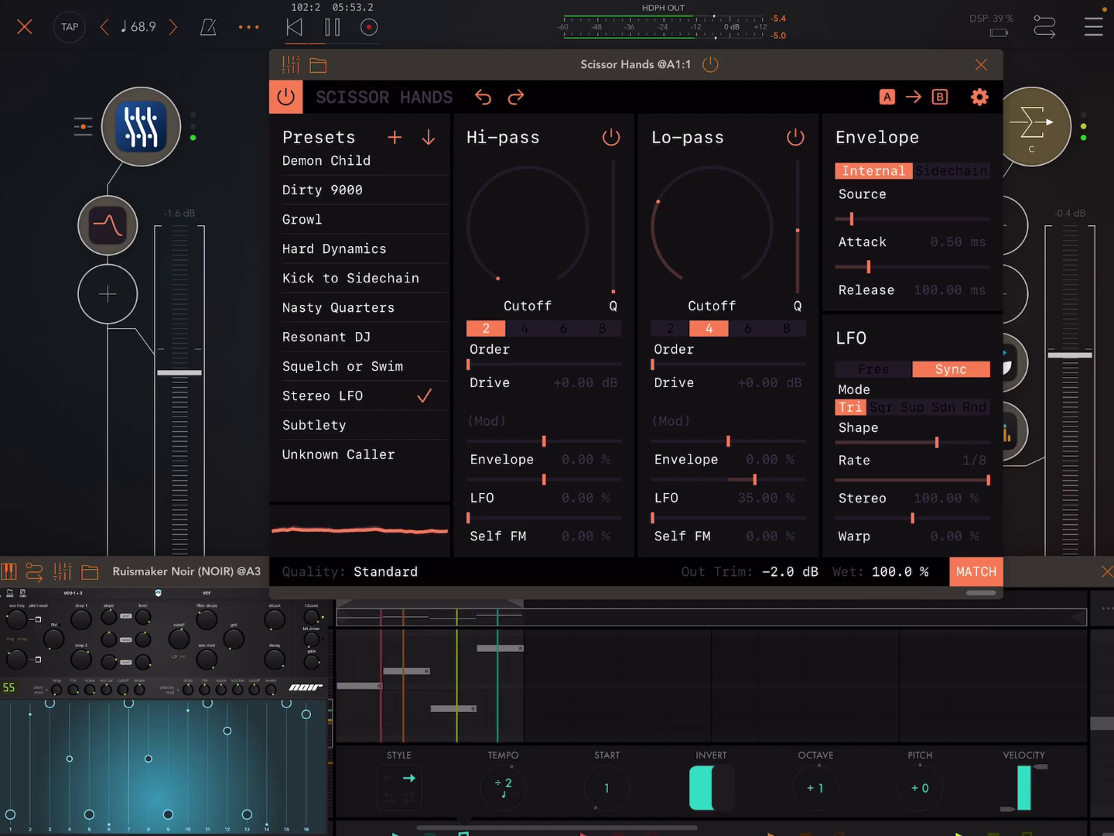
{"action": "left_click", "coordinate": [314, 424]}
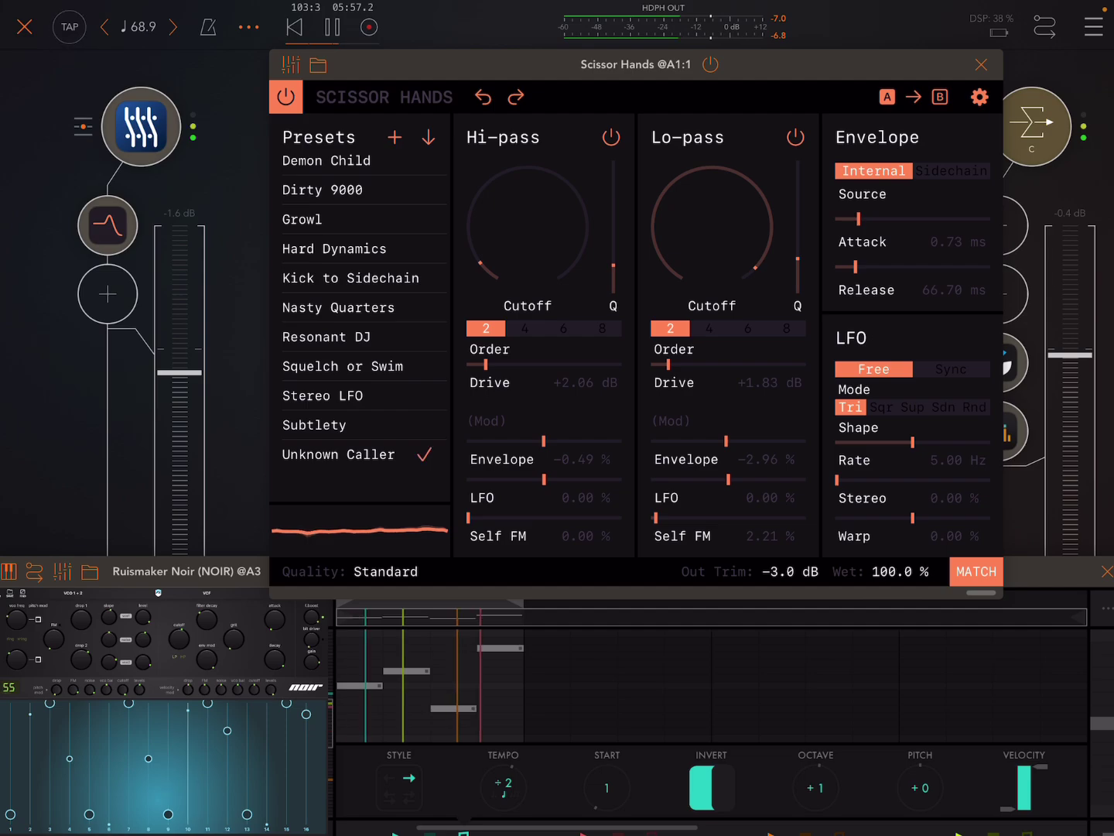
{"action": "left_click", "coordinate": [339, 454]}
{"action": "scroll", "coordinate": [361, 331], "scroll_direction": "up", "scroll_amount": 3}
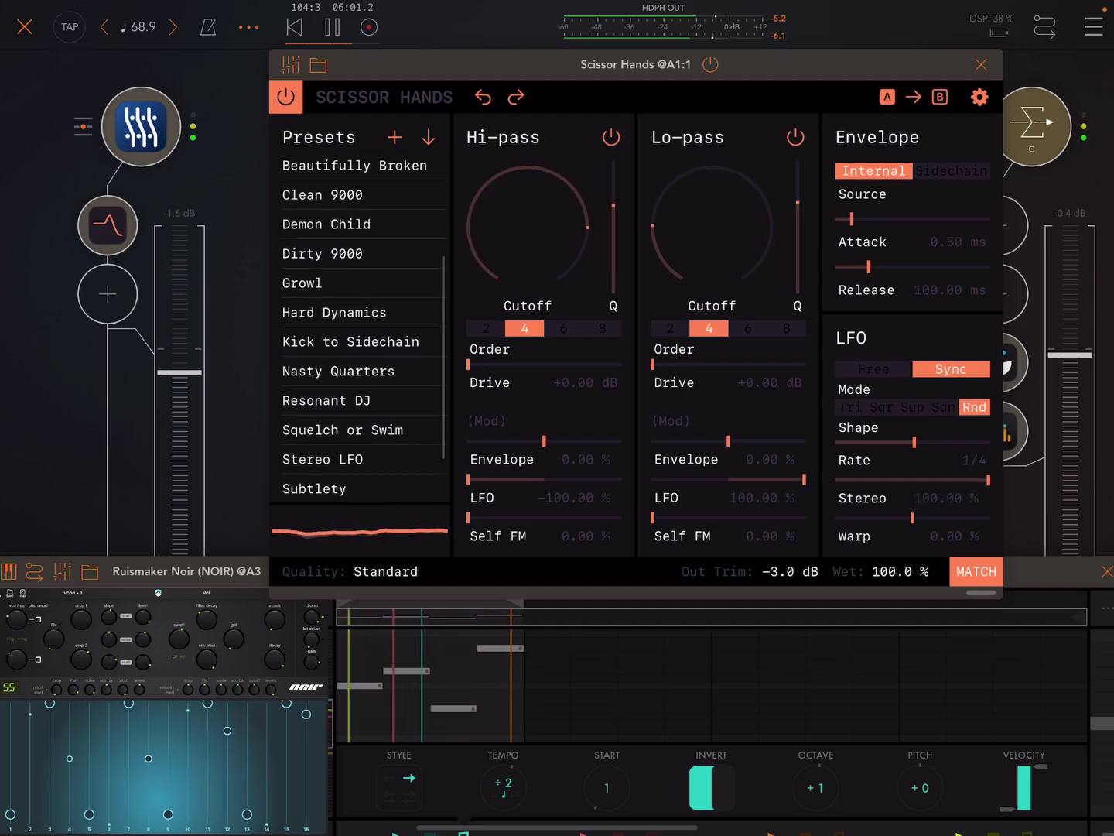
{"action": "left_click_drag", "start_coordinate": [914, 442], "coordinate": [986, 442]}
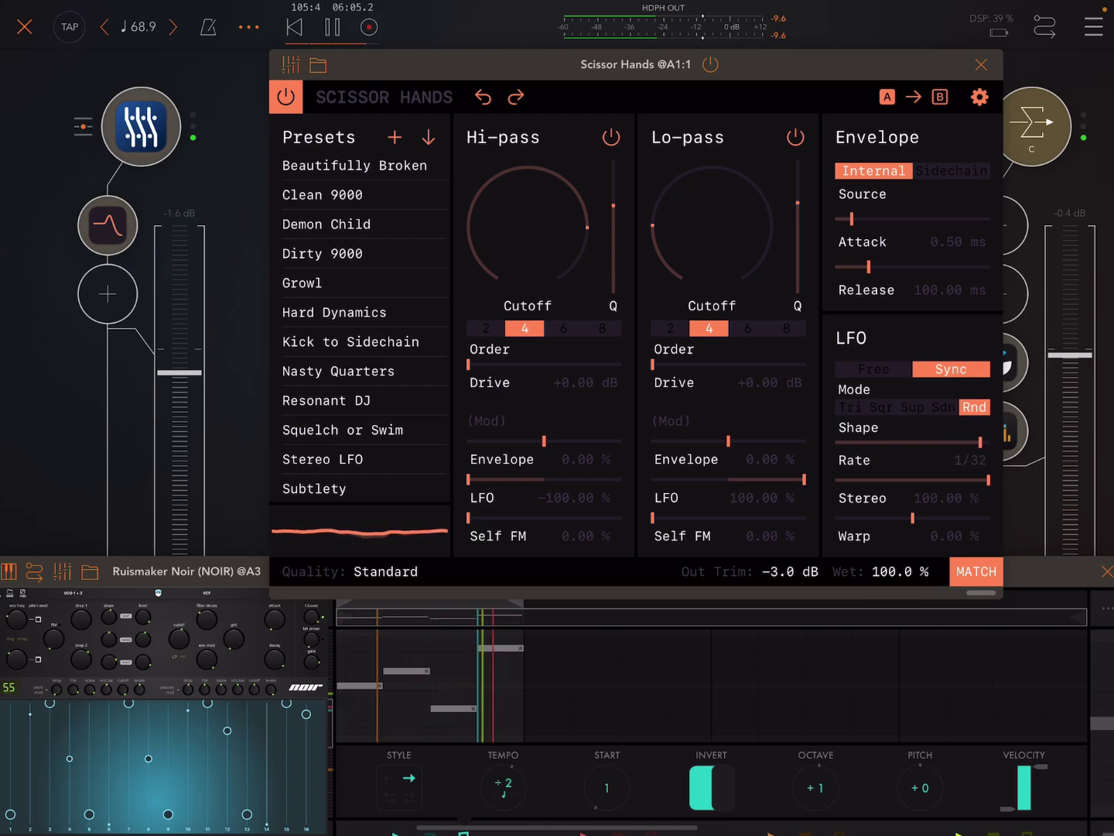
{"action": "scroll", "coordinate": [361, 331], "scroll_direction": "up", "scroll_amount": 5}
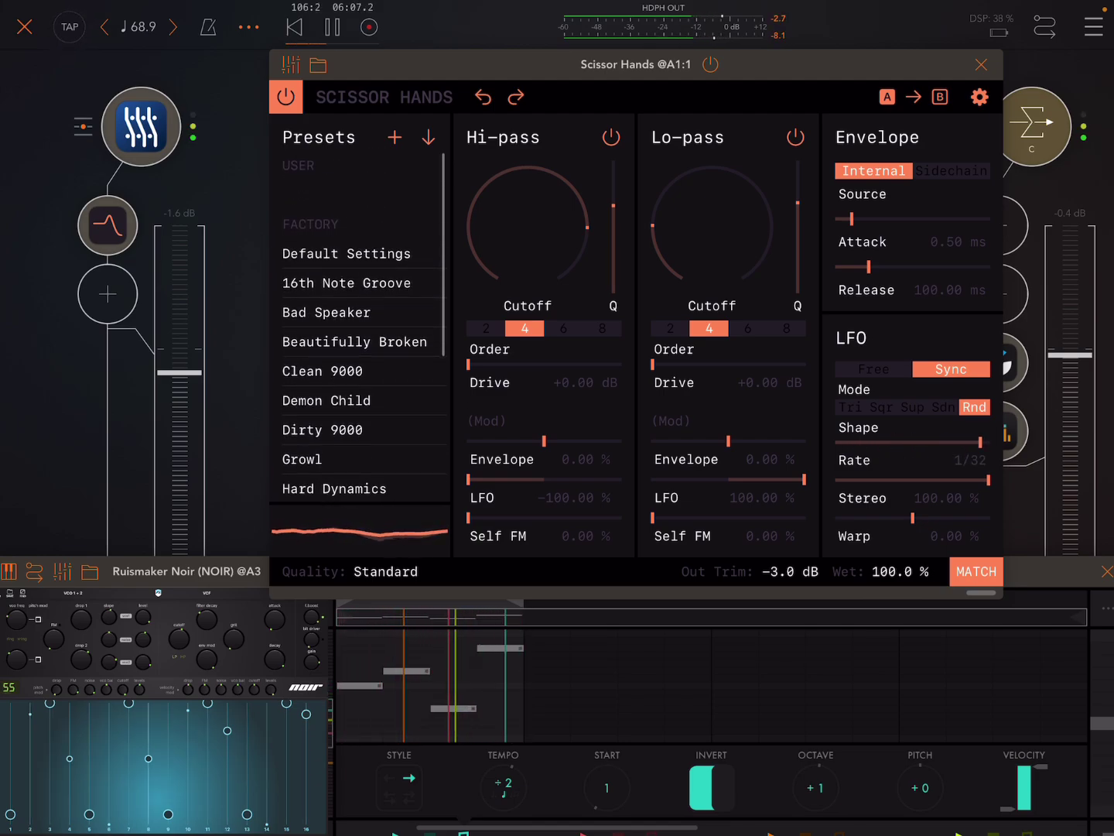
Step: Audition 16th Note Groove, Bad Speaker, Beautifully Broken, Clean 9000, Demon Child, Dirty 9000, Growl, Hard Dynamics, then Kick to Sidechain
{"action": "left_click", "coordinate": [347, 283]}
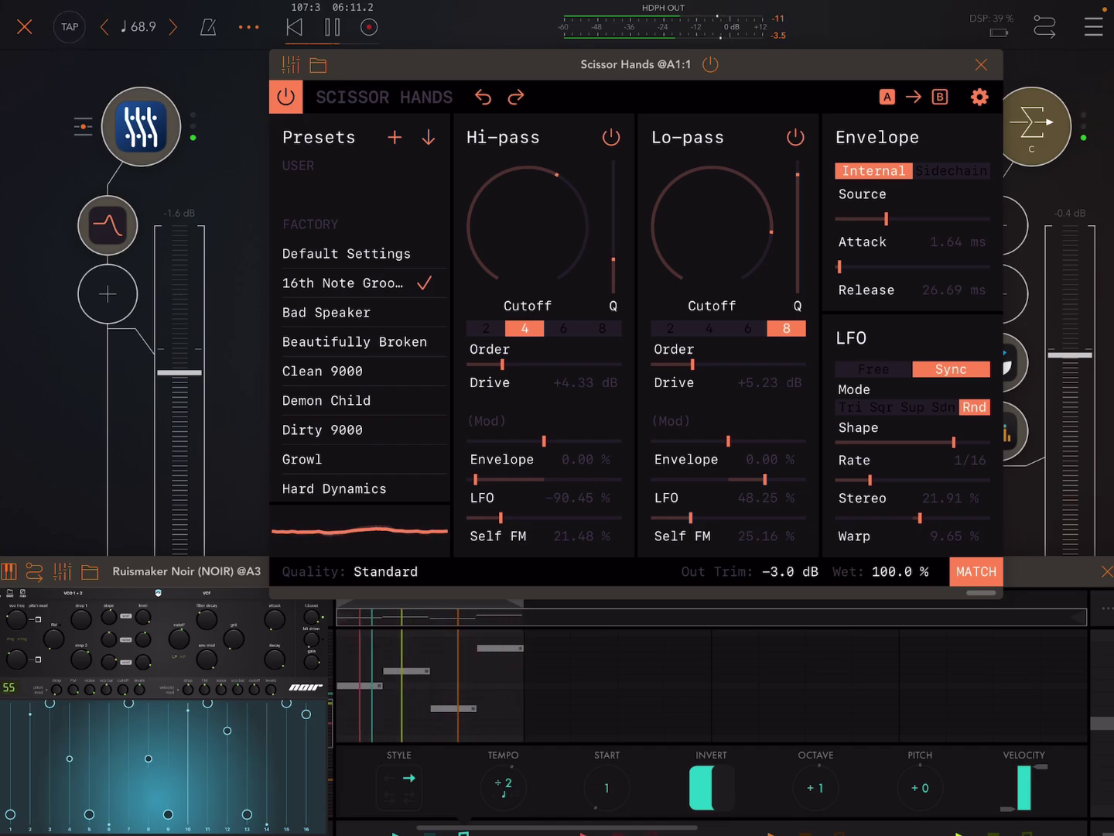
{"action": "left_click", "coordinate": [347, 312]}
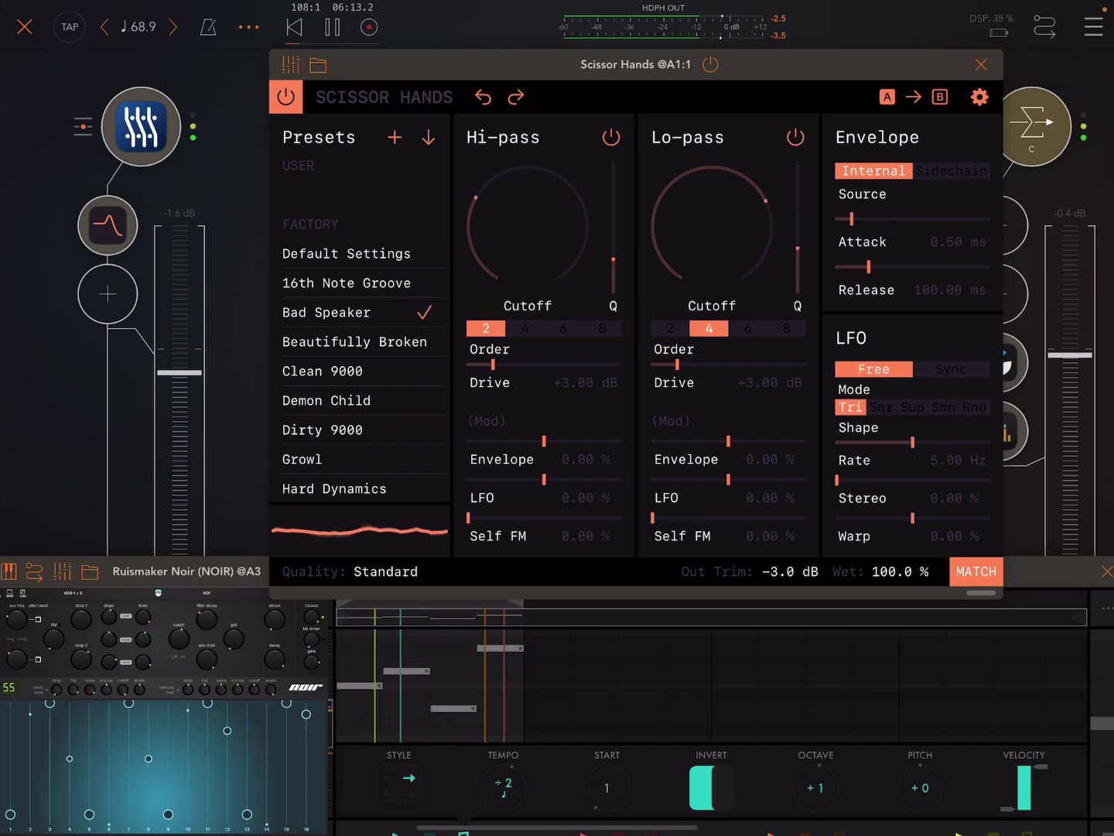
{"action": "left_click", "coordinate": [355, 341]}
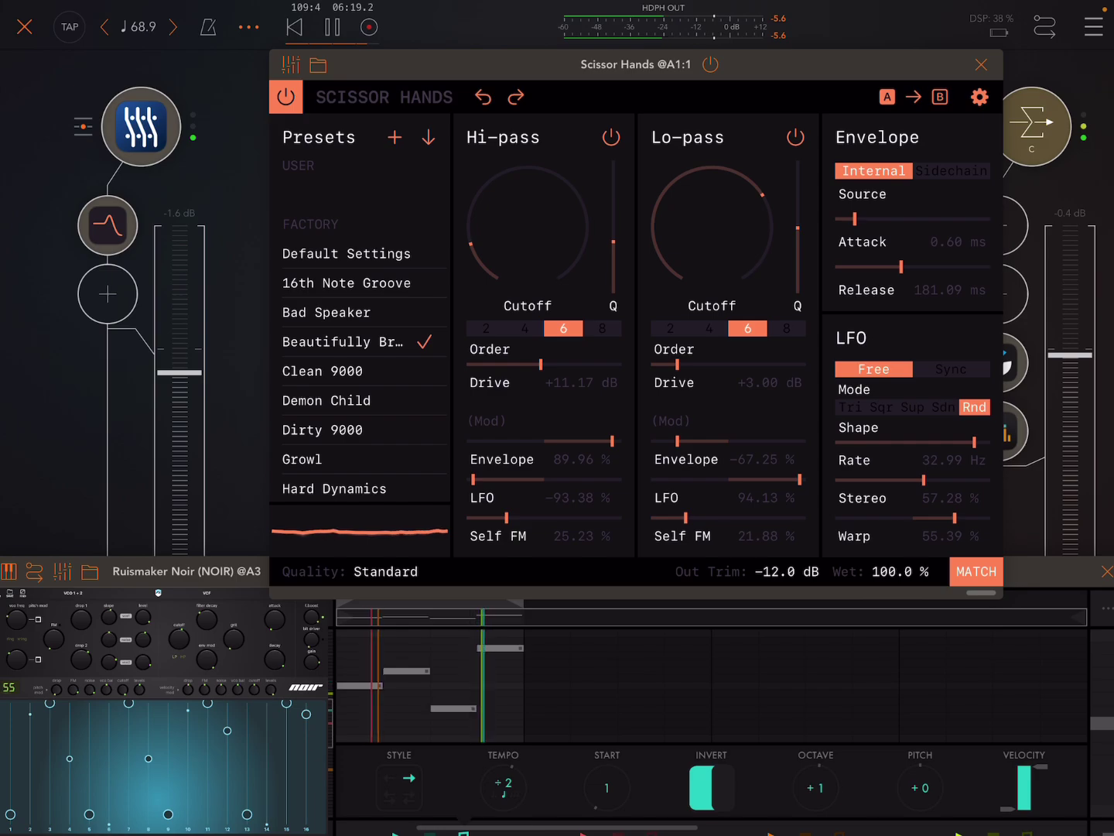
{"action": "left_click", "coordinate": [354, 371]}
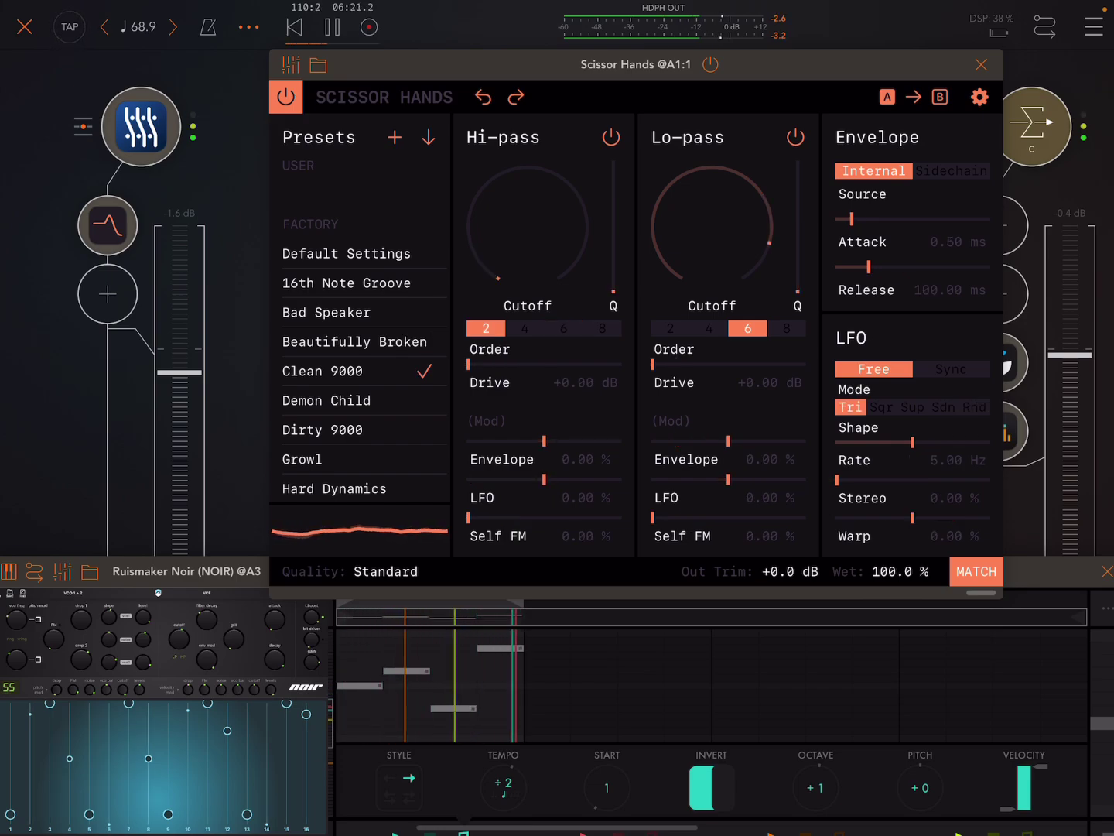
{"action": "left_click", "coordinate": [355, 401]}
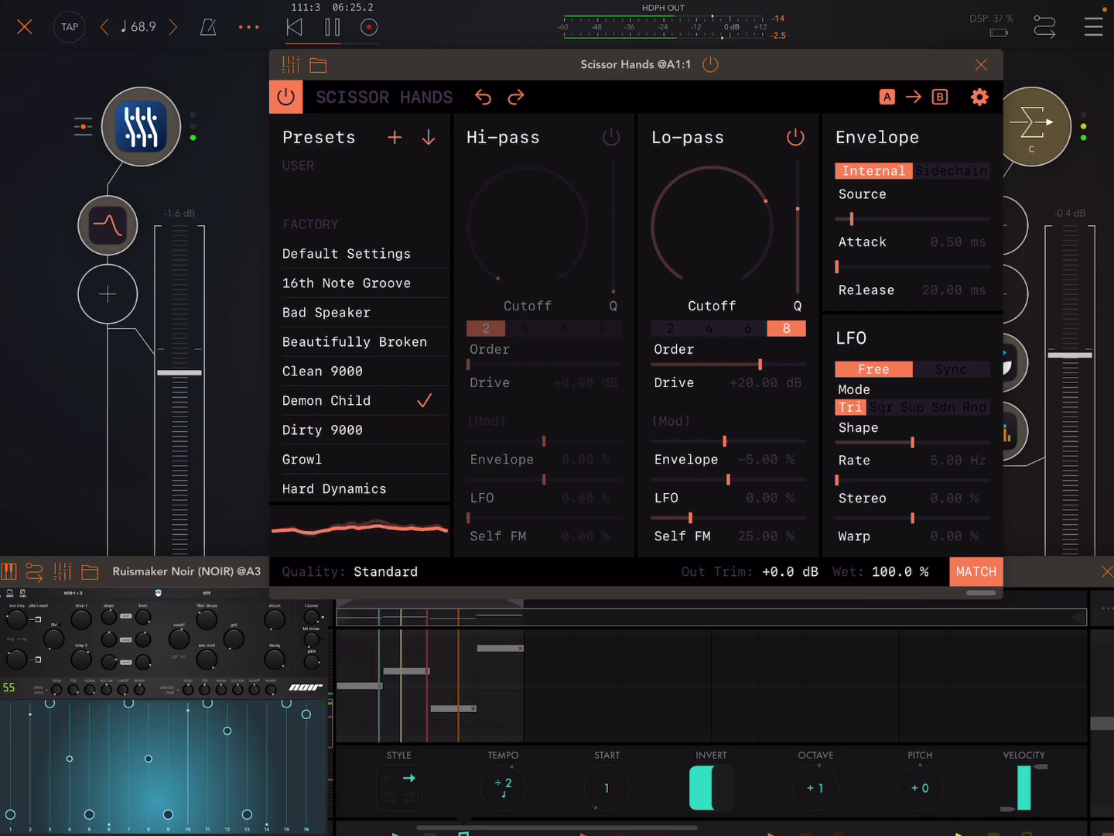
{"action": "left_click", "coordinate": [354, 430]}
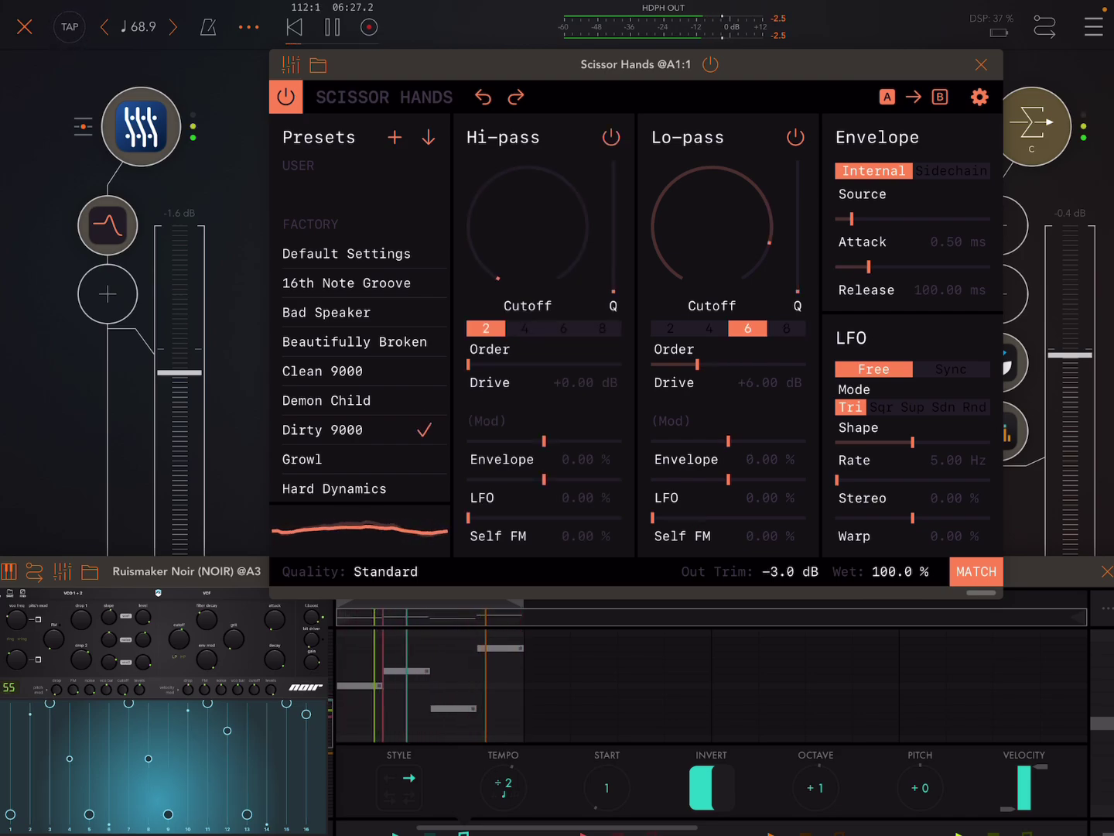
{"action": "left_click", "coordinate": [355, 458]}
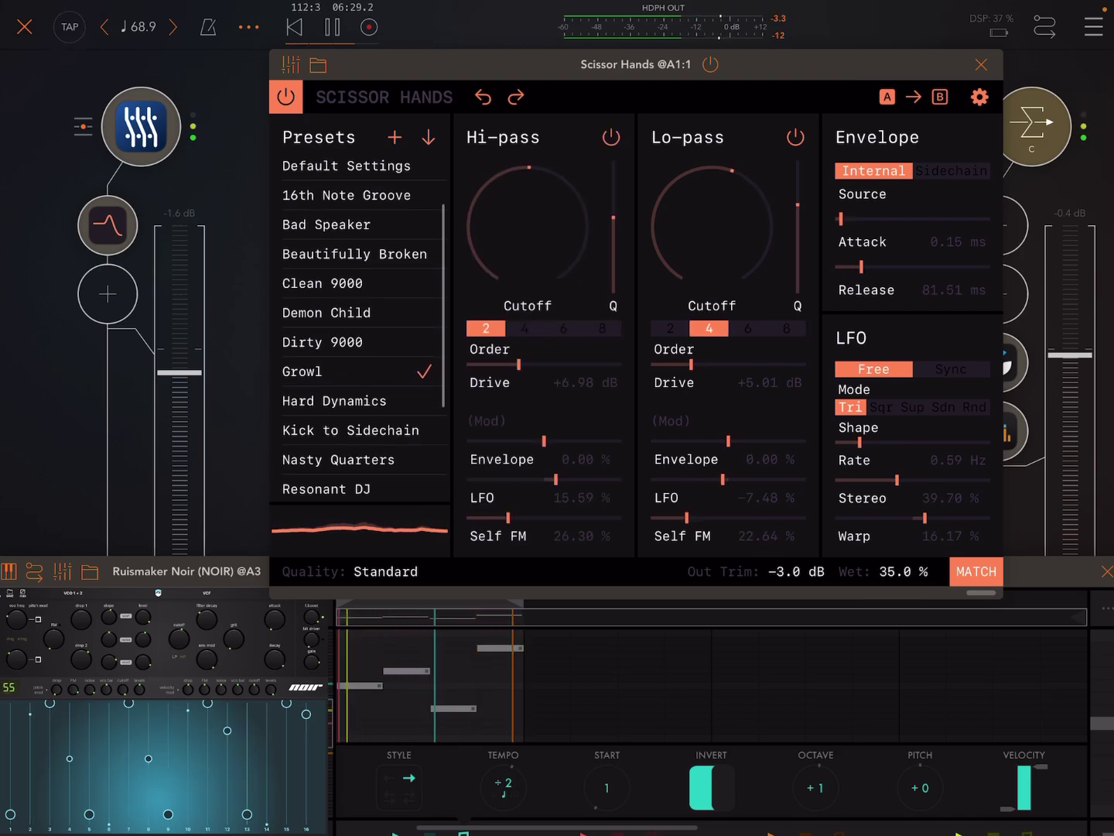
{"action": "left_click", "coordinate": [354, 401]}
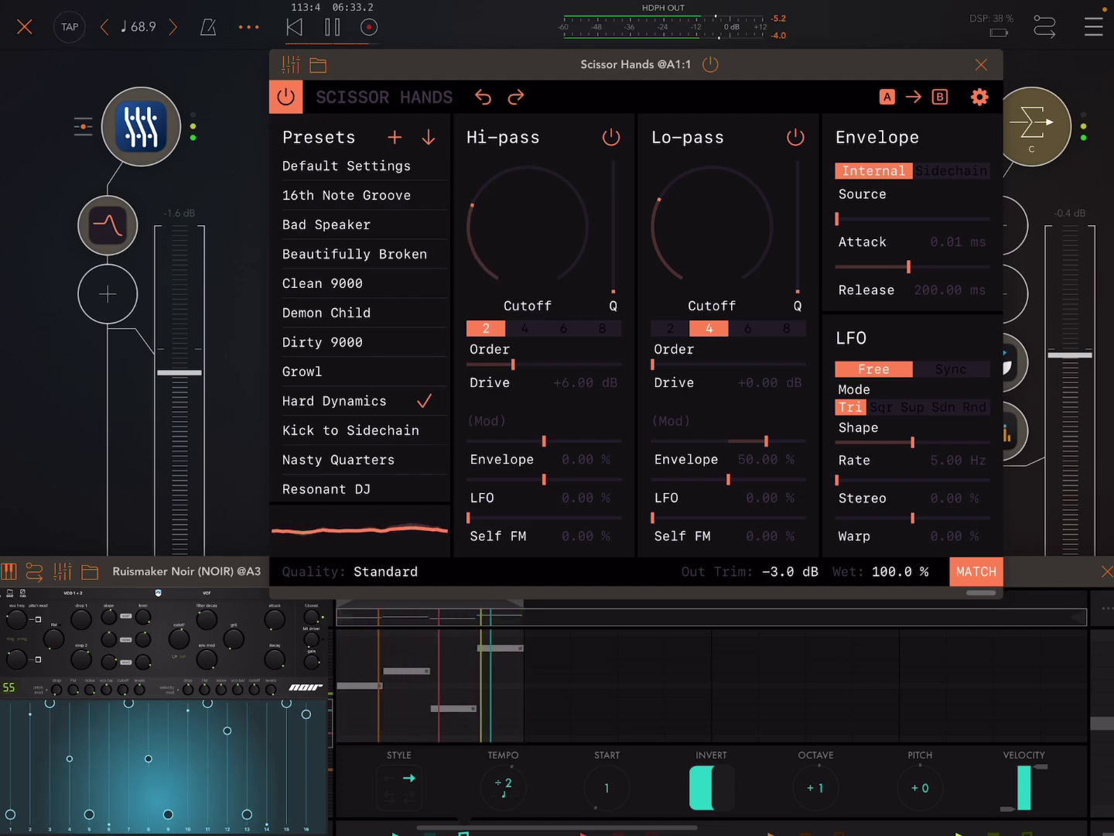
{"action": "left_click", "coordinate": [354, 430]}
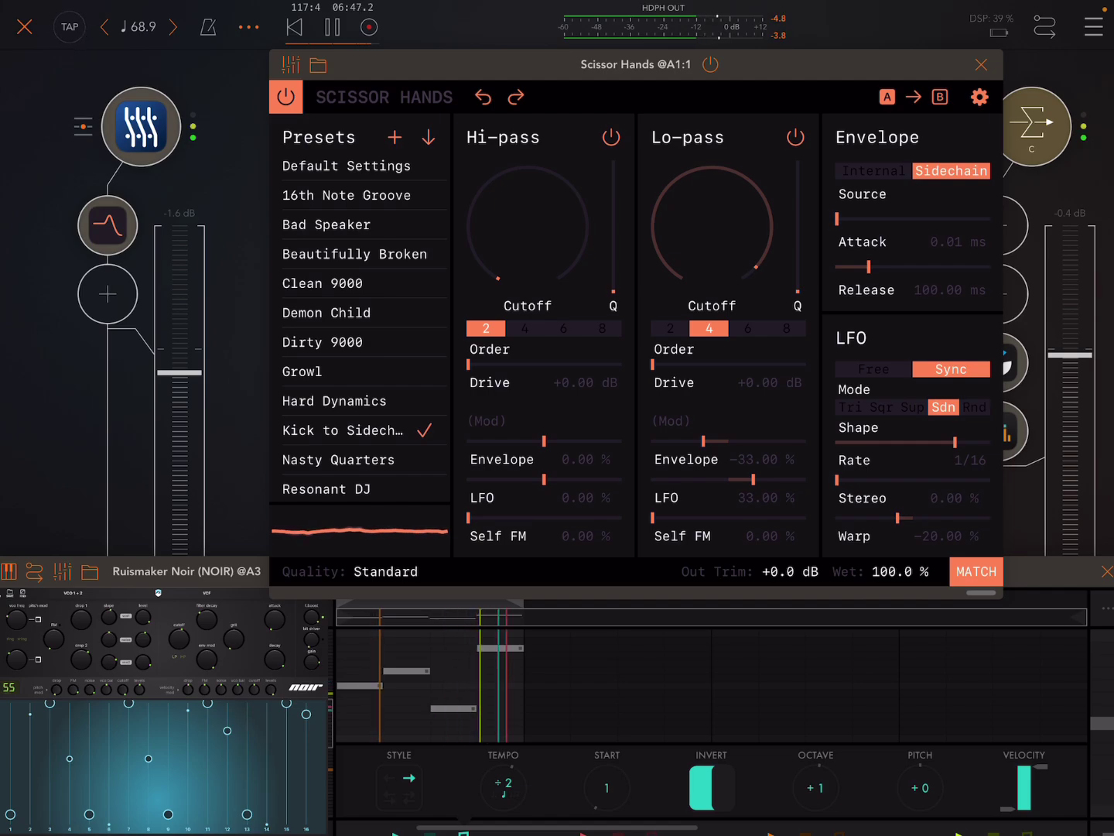
Step: Pause the AUM transport with the space bar, keeping Kick to Sidechain loaded
{"action": "key", "text": "space"}
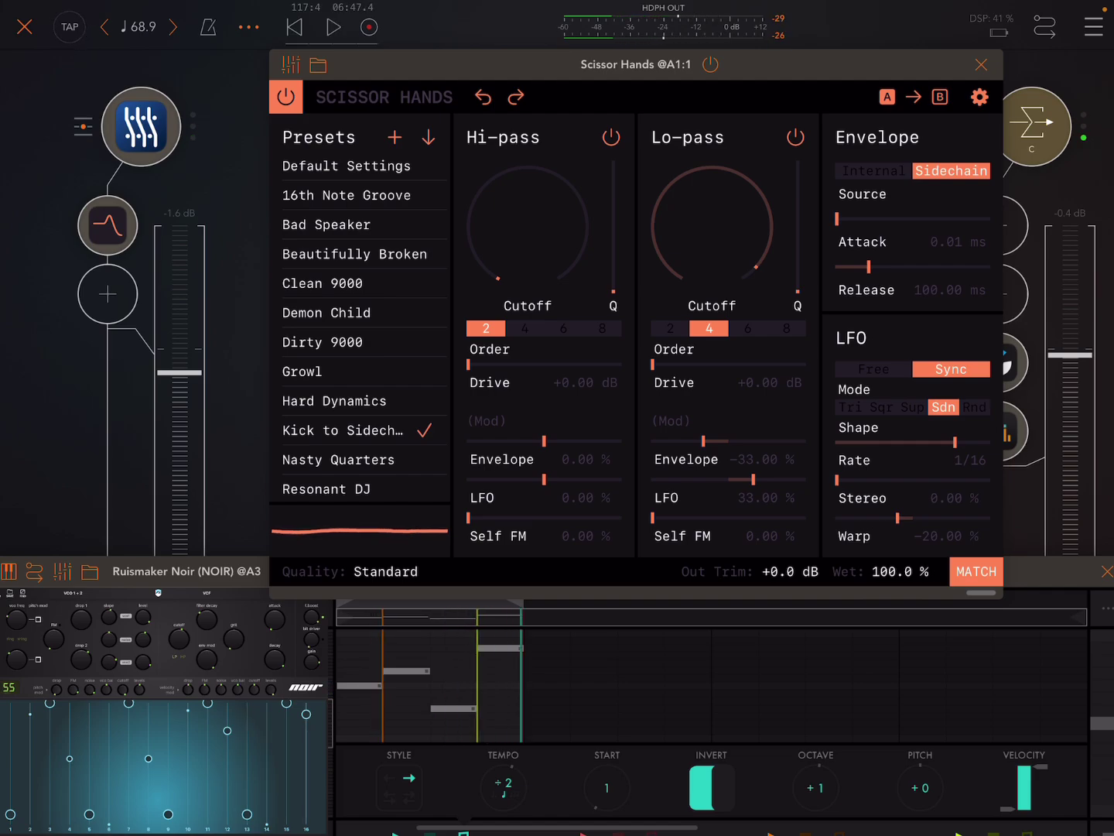